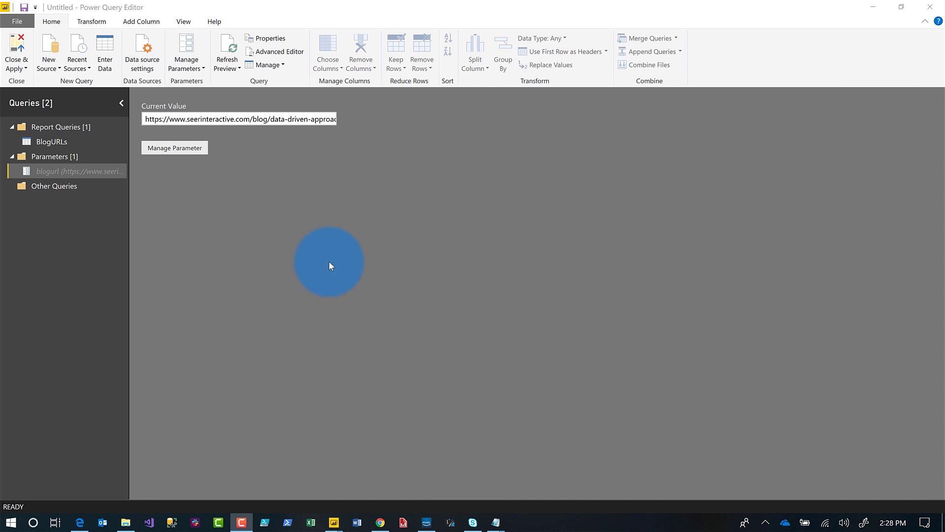
Open the BlogURLs query to view its list of 10 blog URLs.
left_click(49, 142)
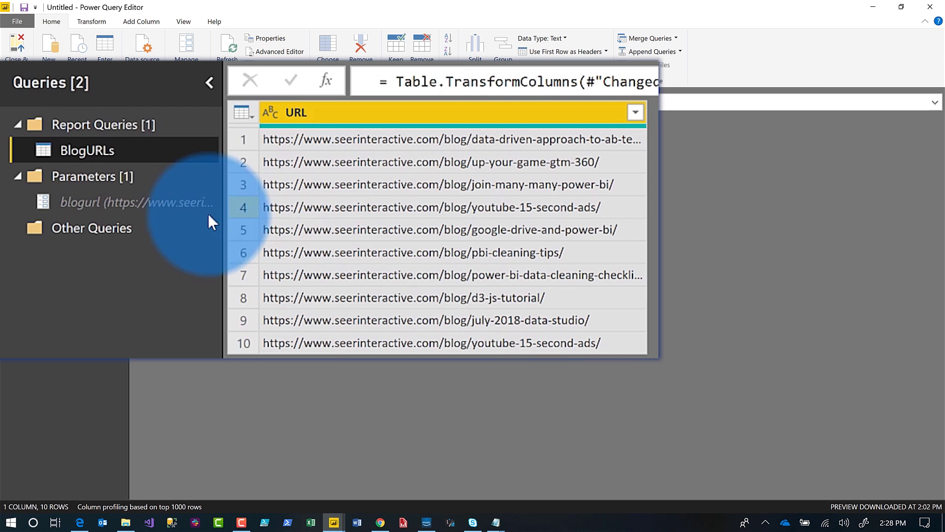
Select the blogurl parameter's full Current Value URL and bring up the New Source list.
left_click(134, 209)
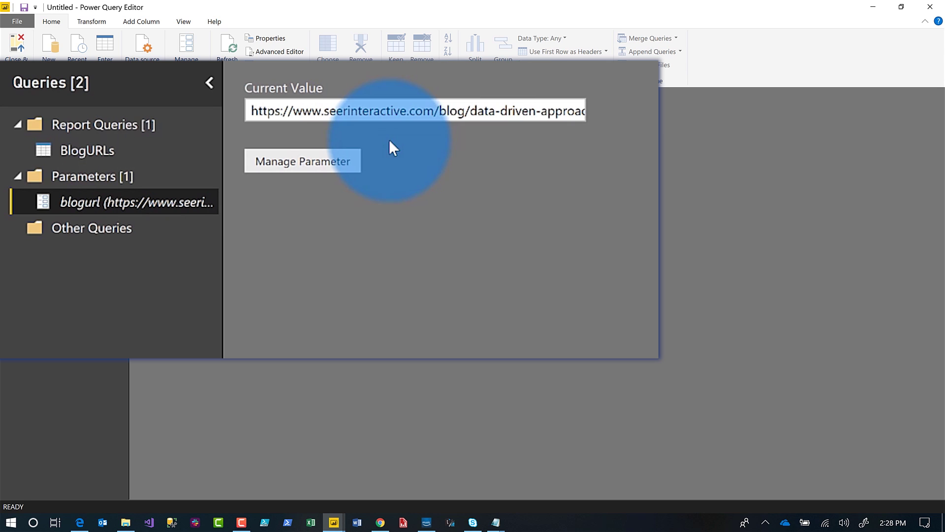
left_click(400, 110)
triple_click(388, 111)
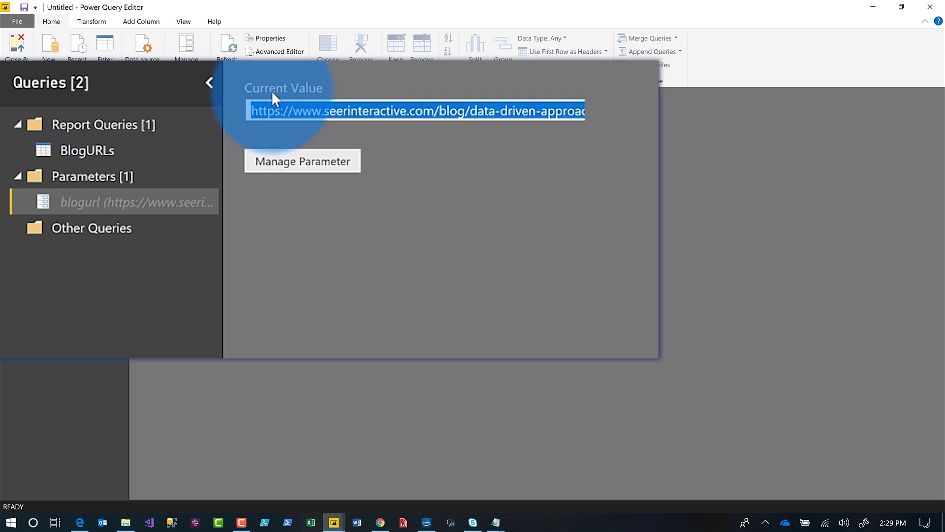
left_click(48, 71)
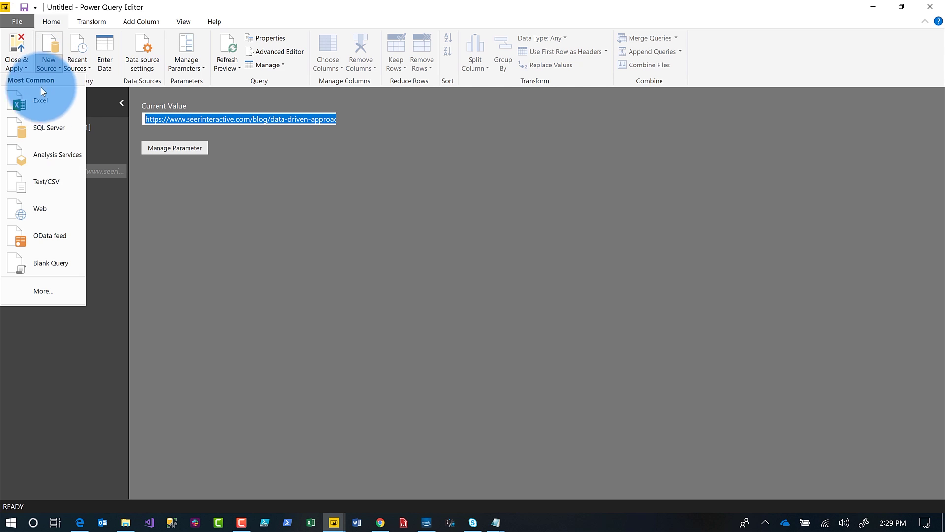
Connect to the copied blog post URL as a new Web source.
left_click(43, 210)
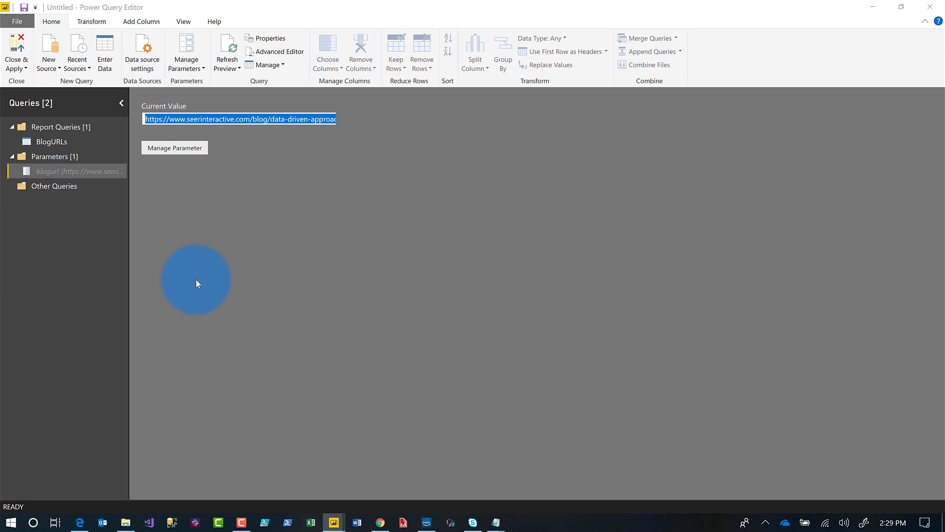
type("https://www.seerinteractive.com/blog/data-driven-approach-to-ab-testing/")
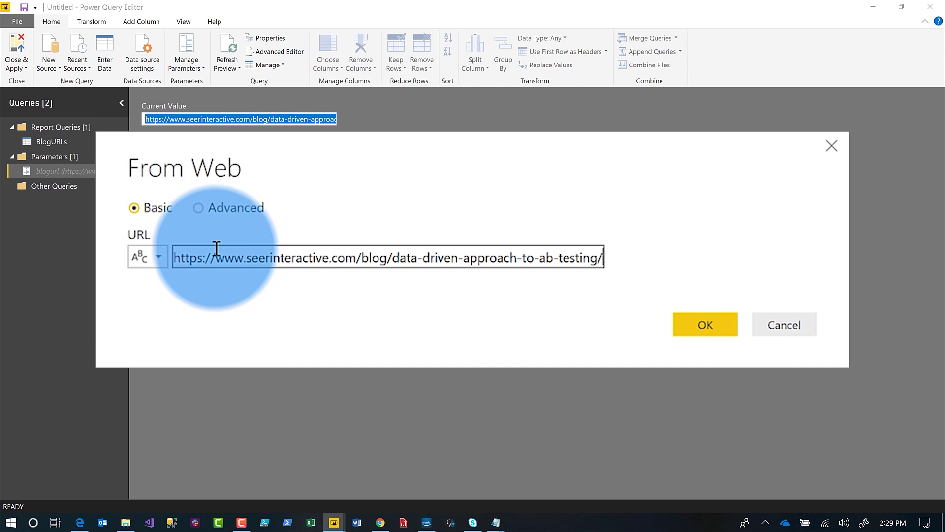
left_click(717, 323)
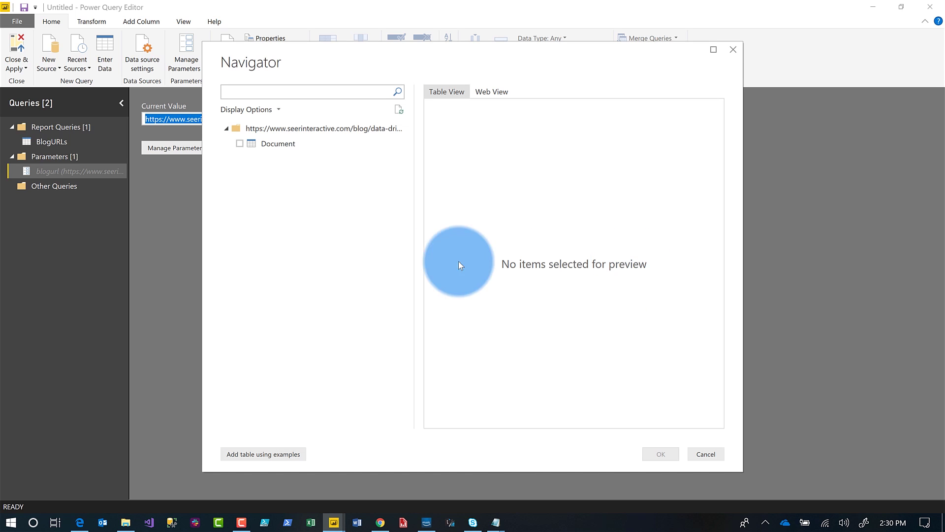
Preview the Document table in Navigator and start Add table using examples.
left_click(285, 144)
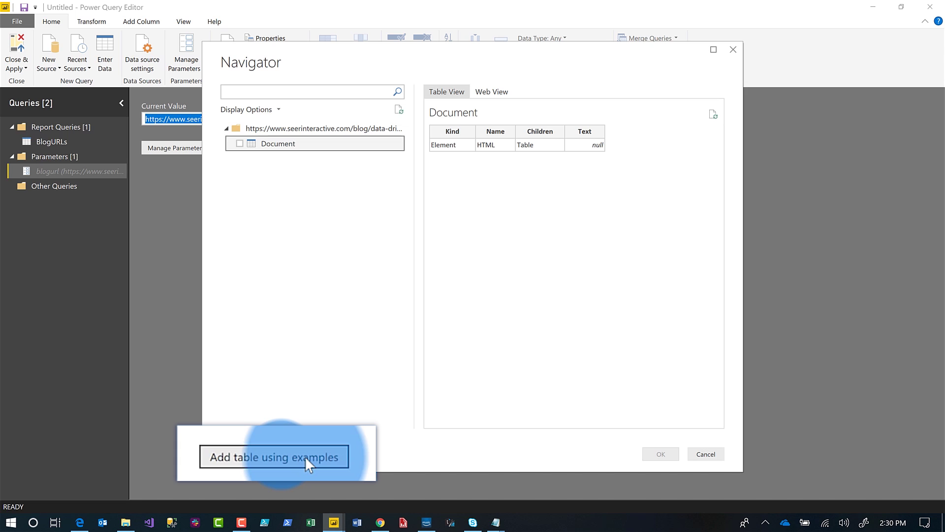
left_click(216, 458)
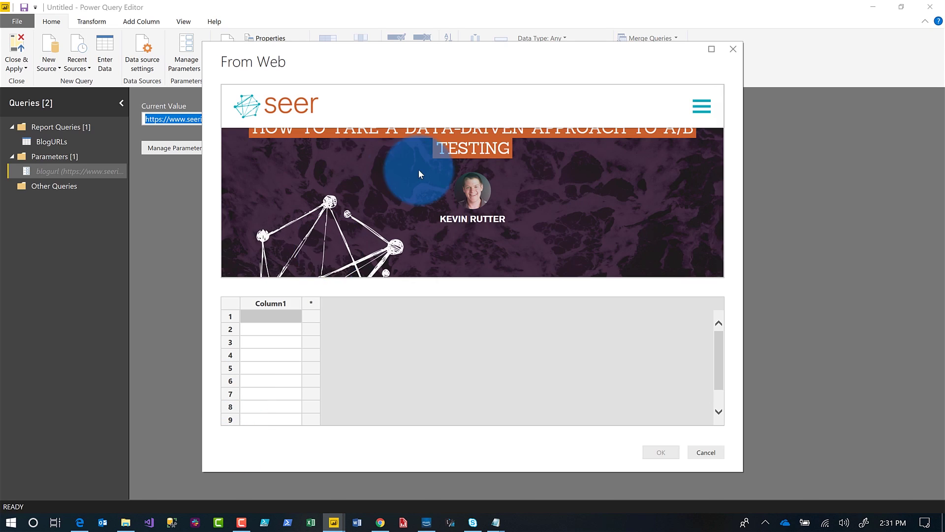
Rename Column1 to Author and fill row 1 with the post author's name from suggestions.
scroll(547, 215, "up", 2)
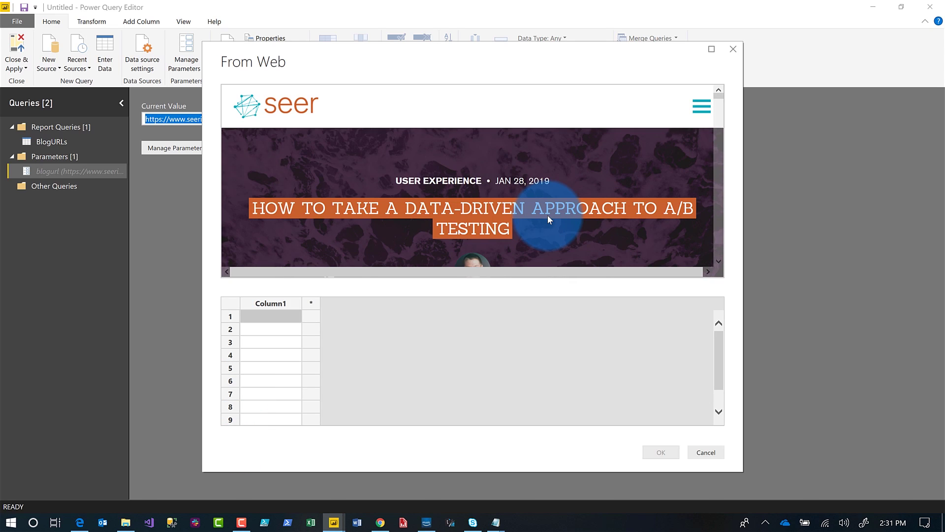
scroll(548, 217, "down", 3)
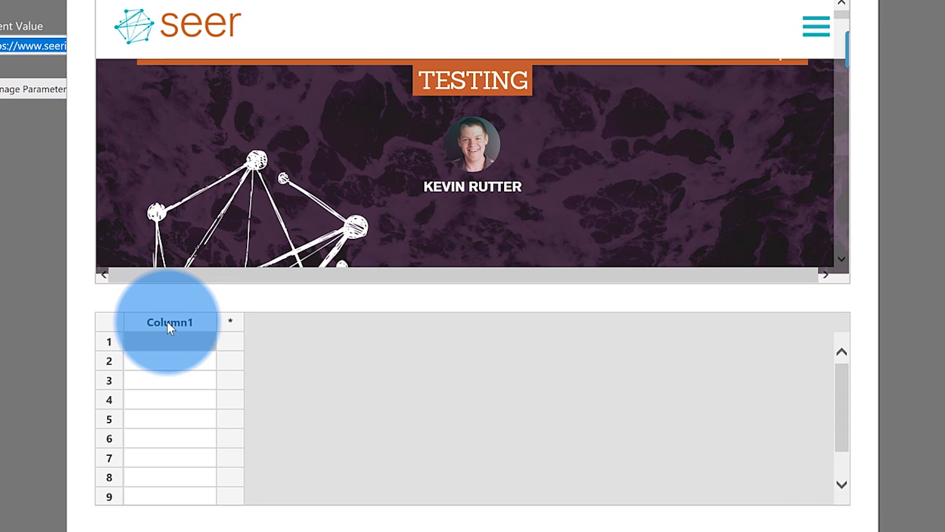
double_click(269, 302)
type("Au")
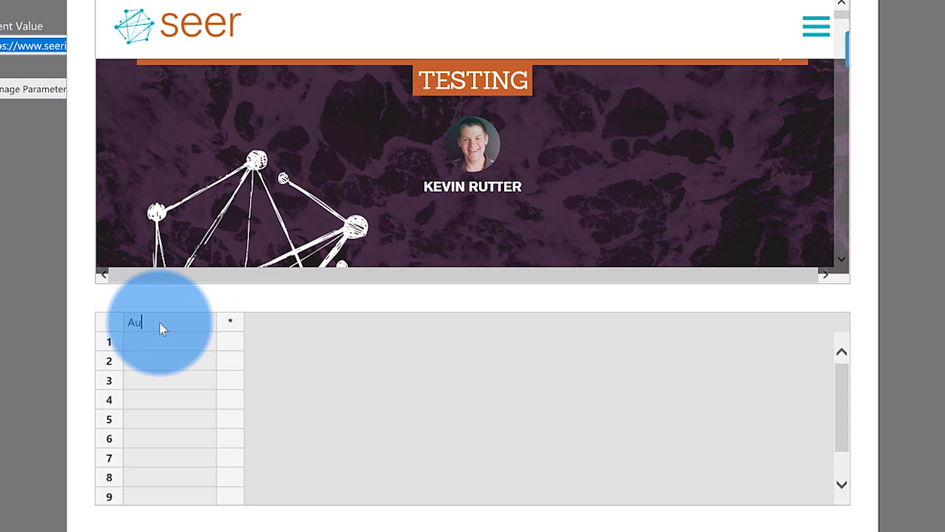
type("thor")
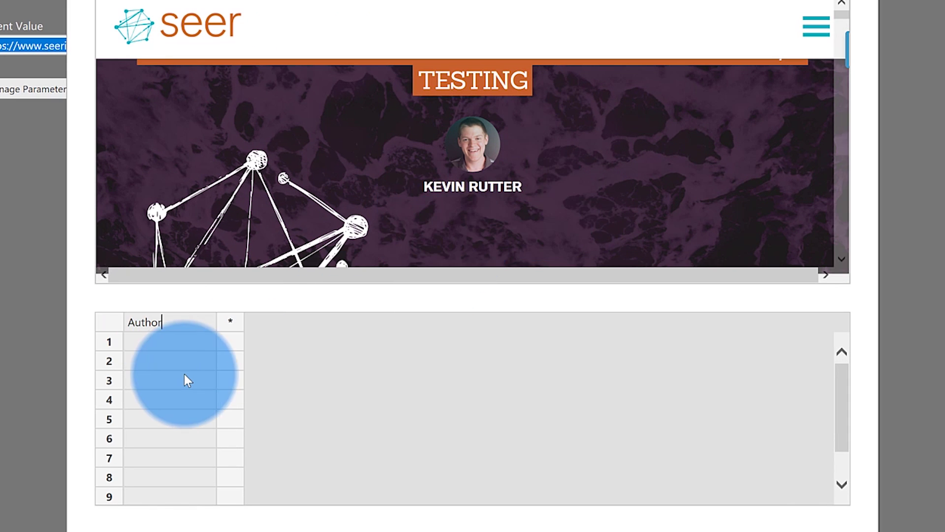
left_click(158, 333)
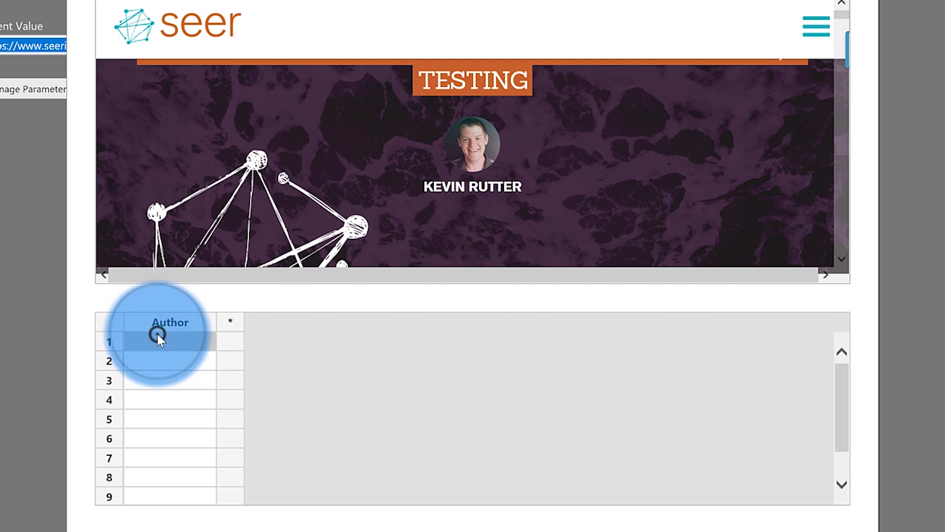
left_click(158, 336)
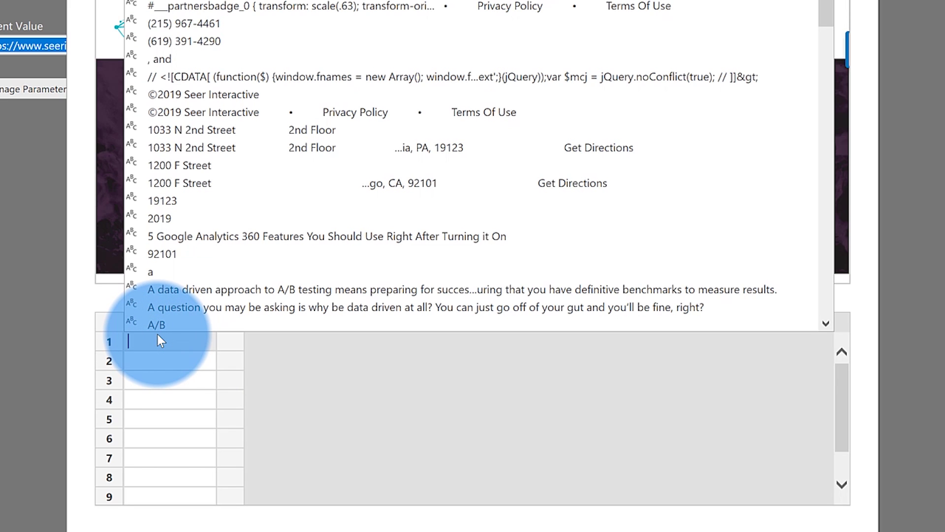
type("kevin")
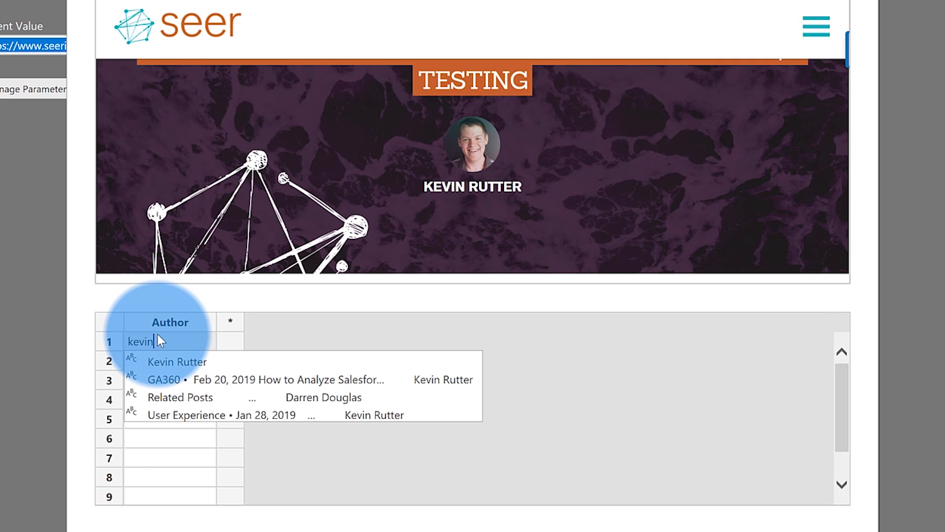
left_click(193, 361)
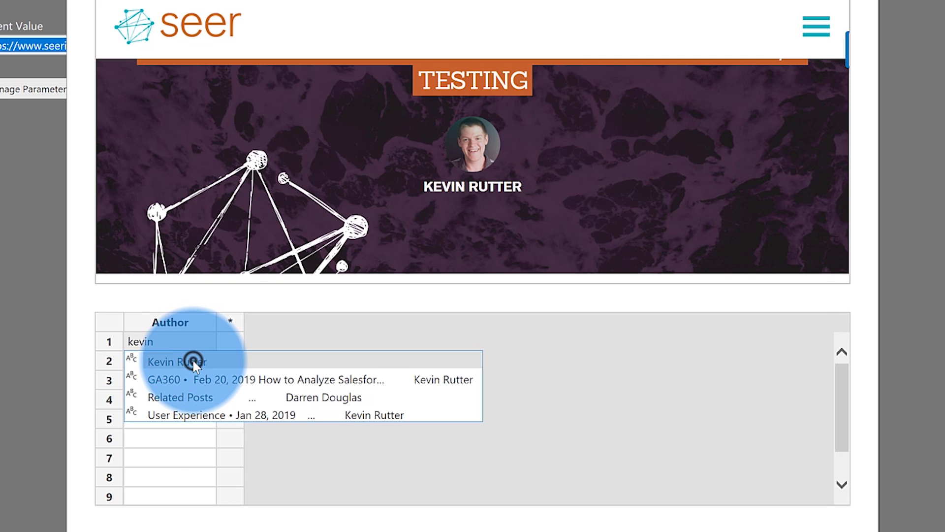
Add a Title column filled with the full article title from suggestions.
left_click(232, 320)
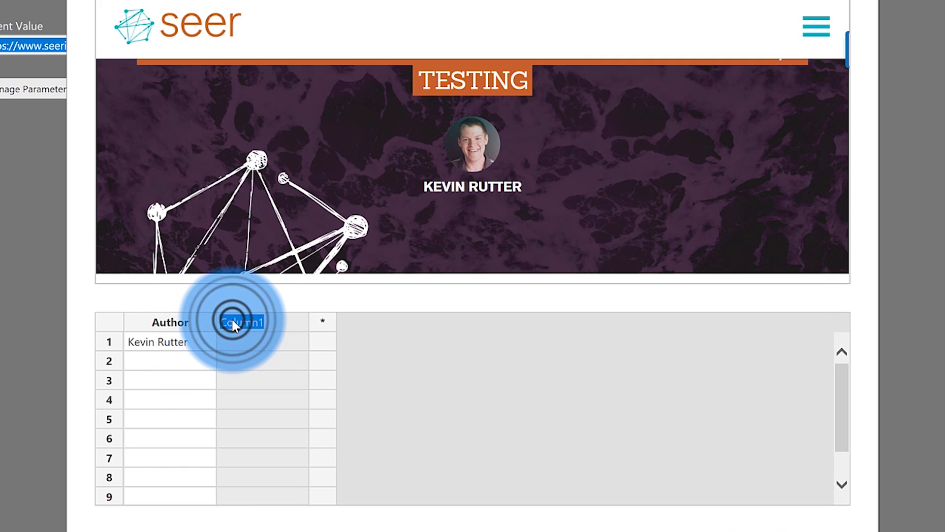
type("Title")
key("Return")
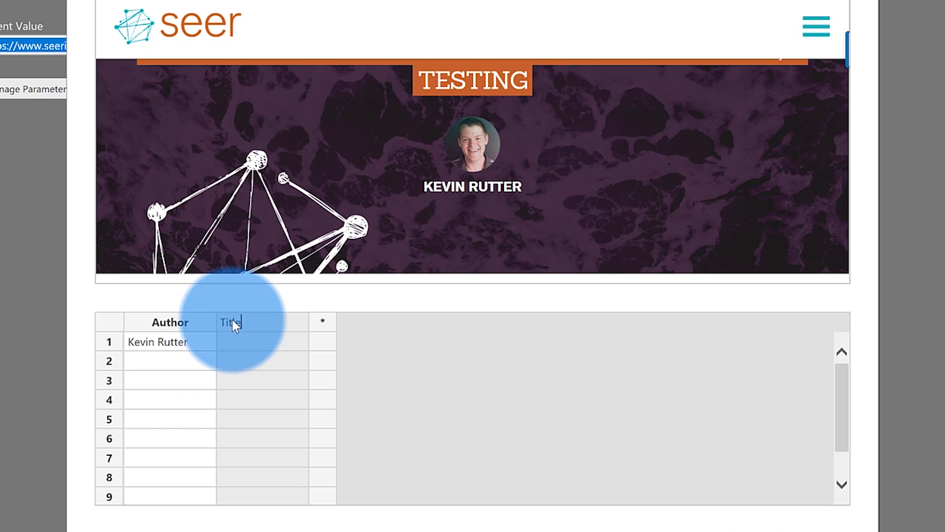
scroll(471, 223, "up", 3)
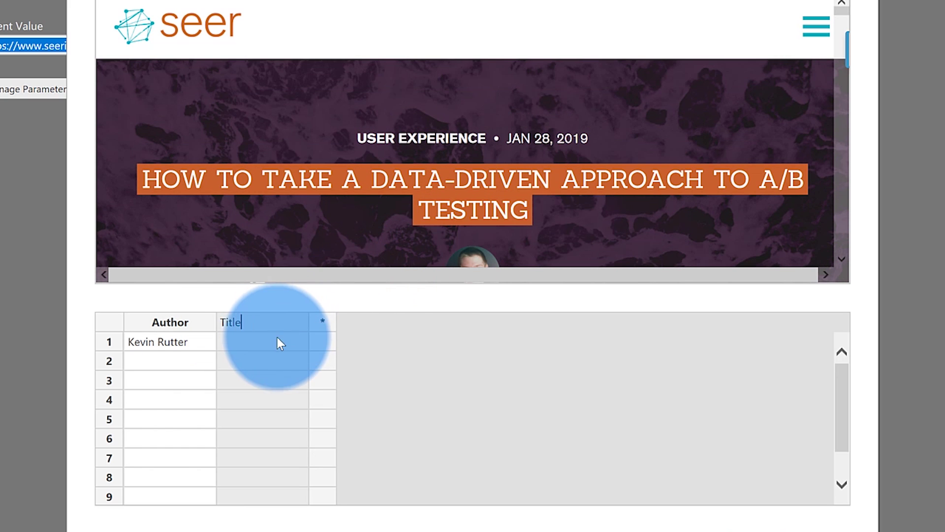
left_click(260, 335)
left_click(259, 333)
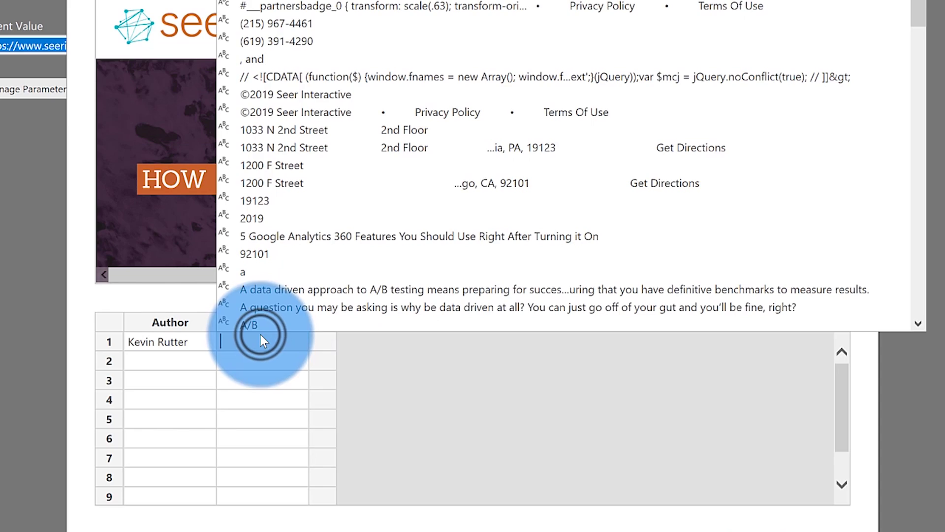
type("How to")
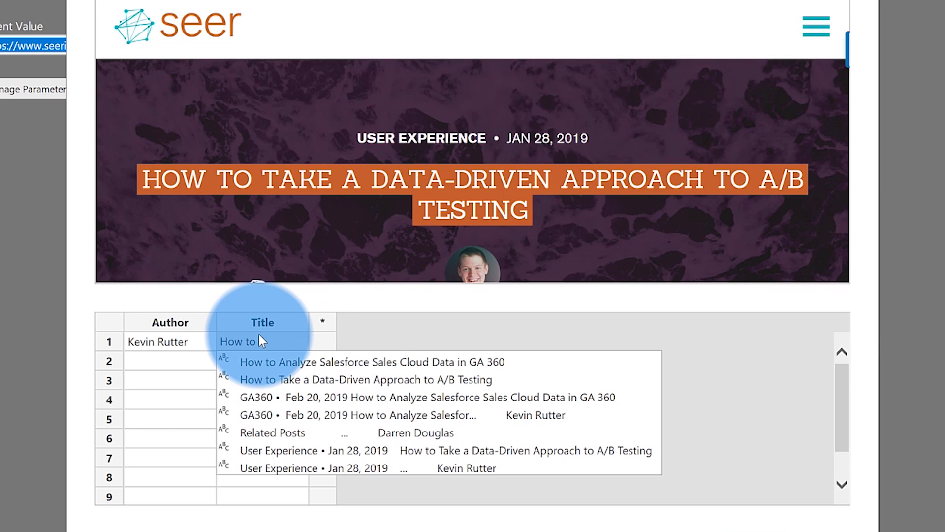
left_click(480, 379)
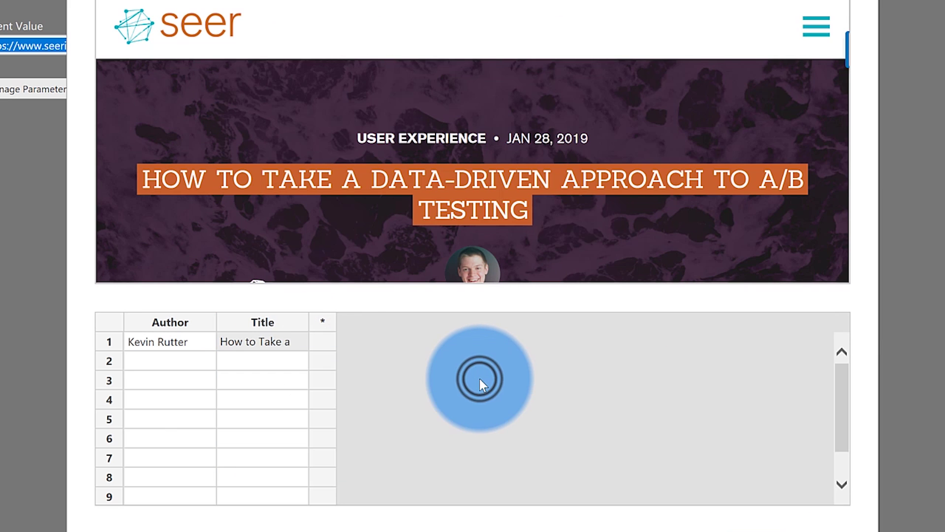
Add a Date column and begin editing its row 1 example.
left_click(326, 321)
type("Date")
left_click(321, 341)
left_click(320, 342)
Fill Date with Jan 28, 2019 and add a Category Date column with the category text.
type("Jan")
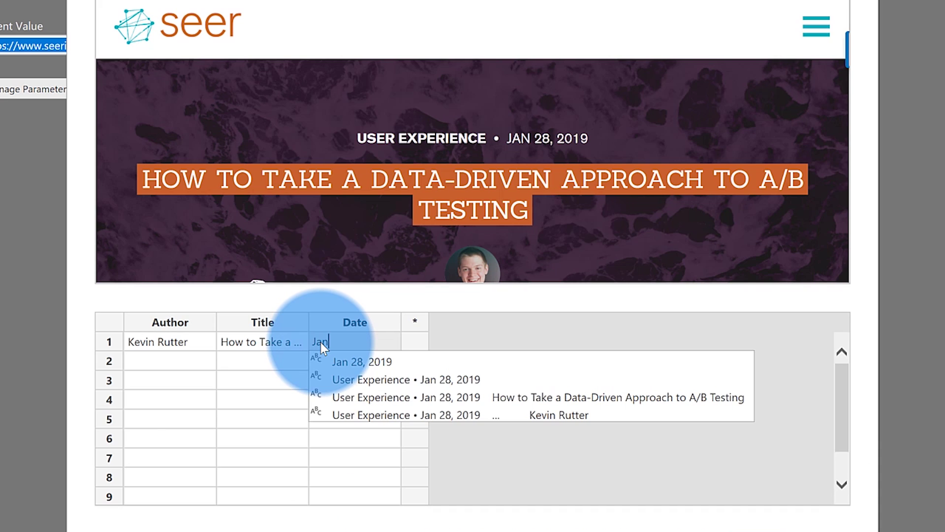
left_click(376, 363)
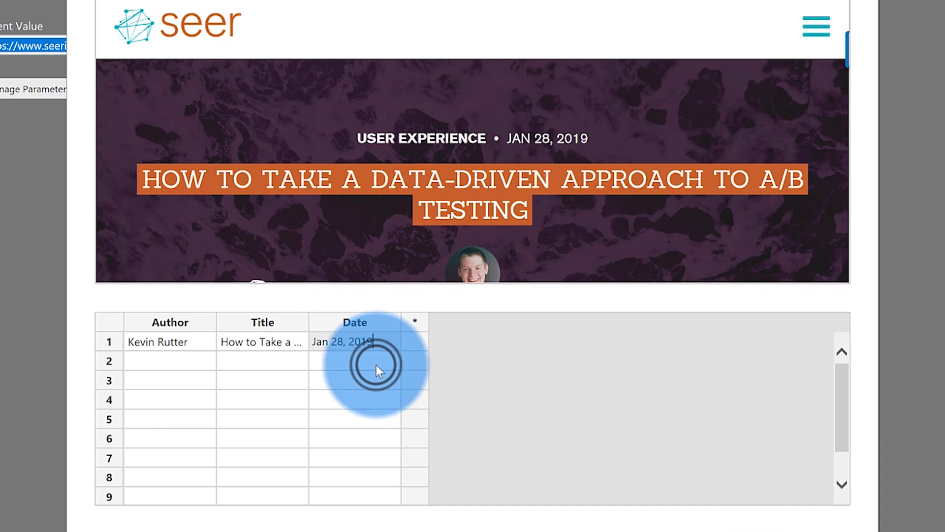
left_click(419, 322)
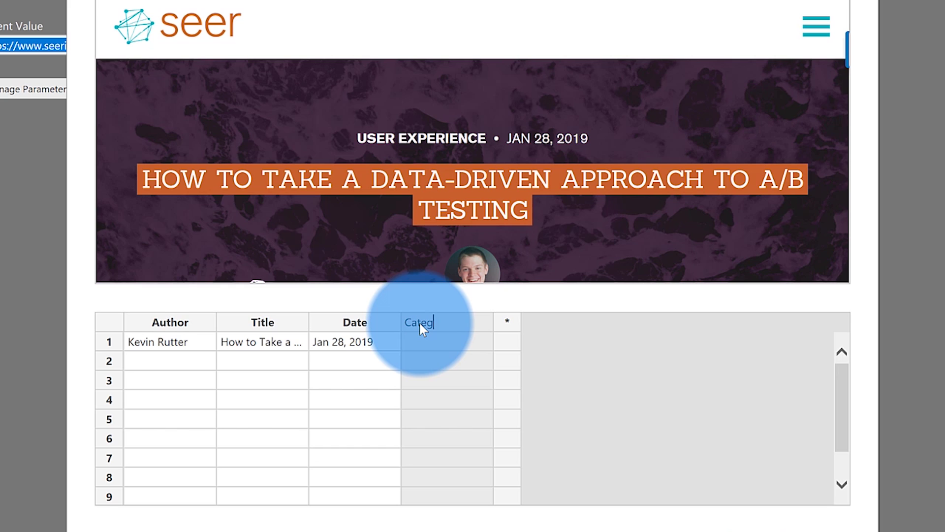
type("Date")
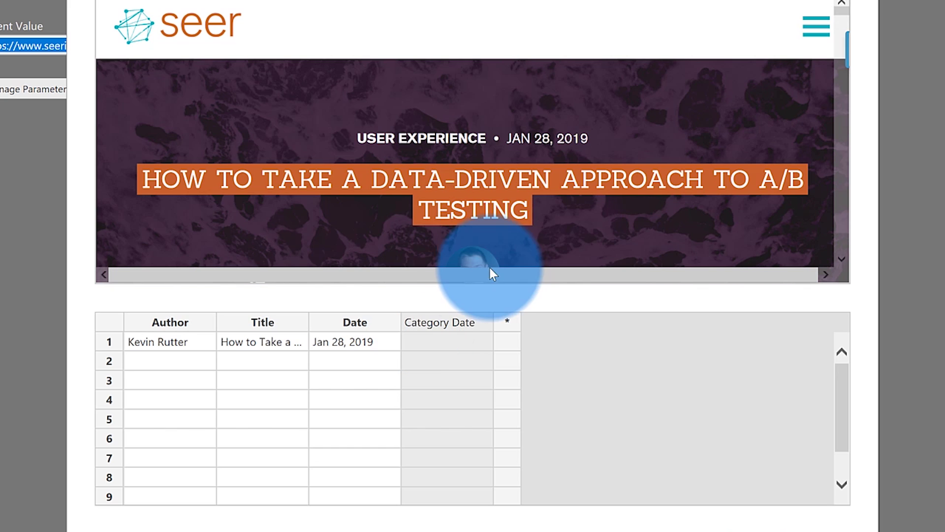
left_click(424, 349)
left_click(424, 338)
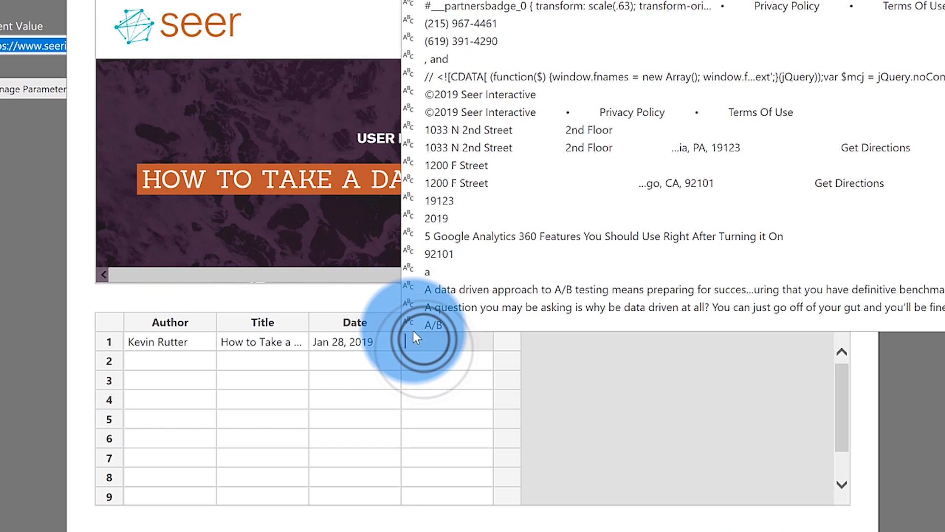
type("Us")
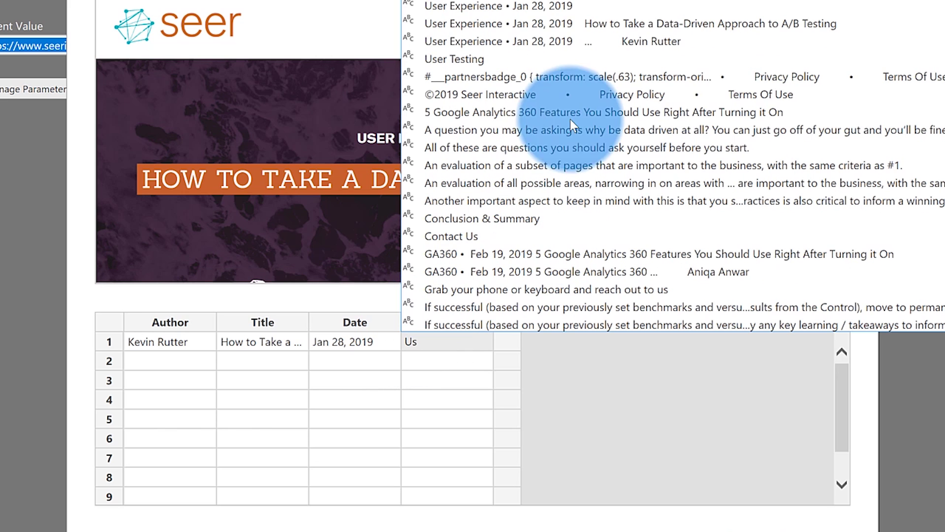
left_click(561, 6)
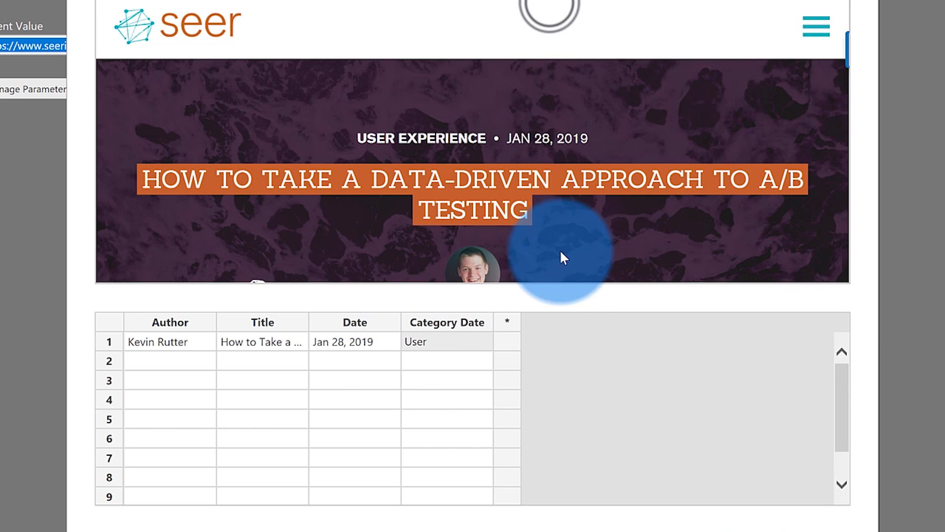
Add a Category column with User Experience as its example and accept the table.
left_click(507, 325)
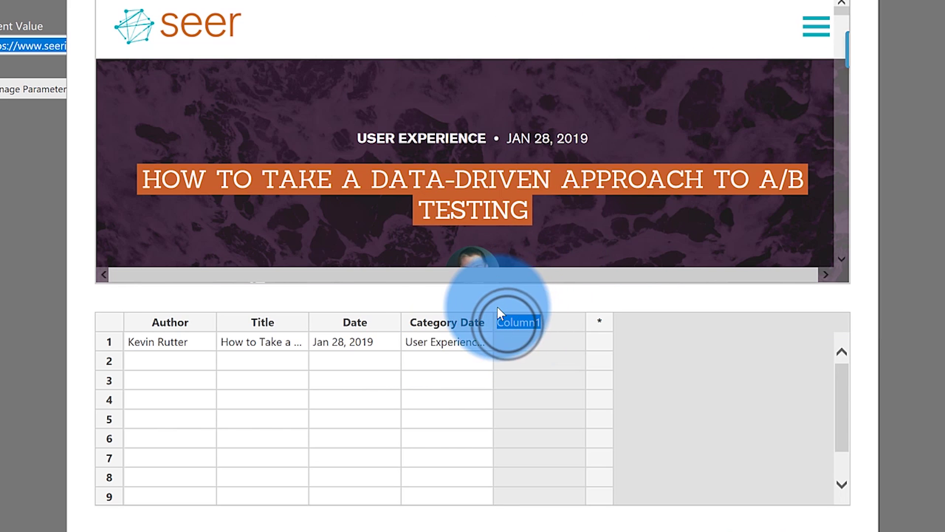
type("Category")
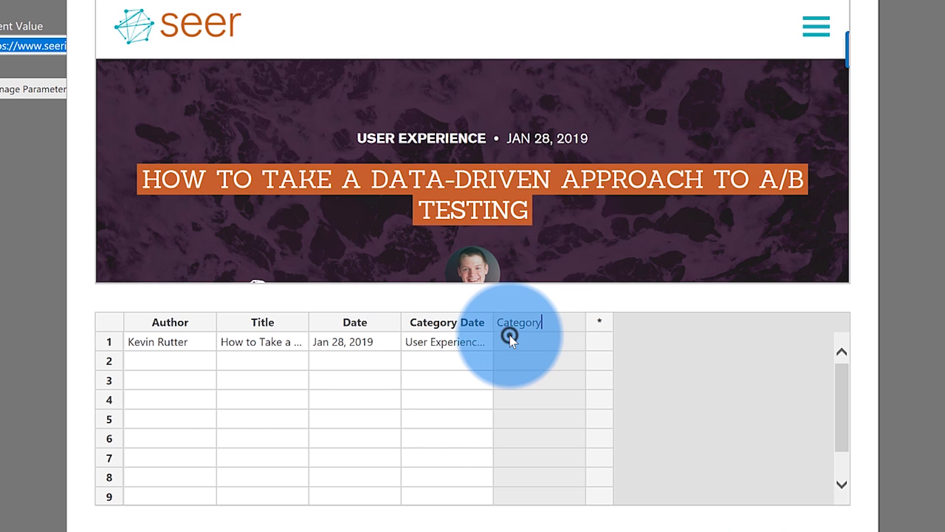
left_click(509, 339)
type("us")
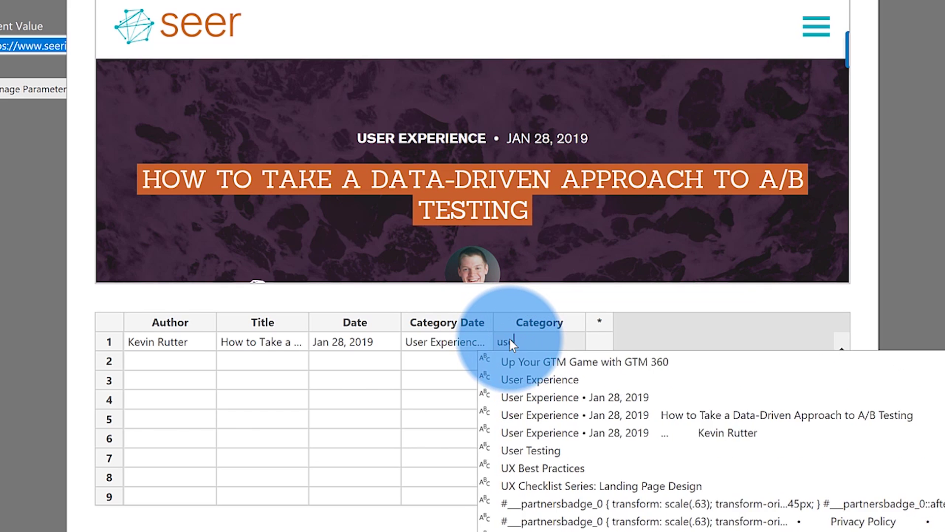
type("er")
left_click(619, 364)
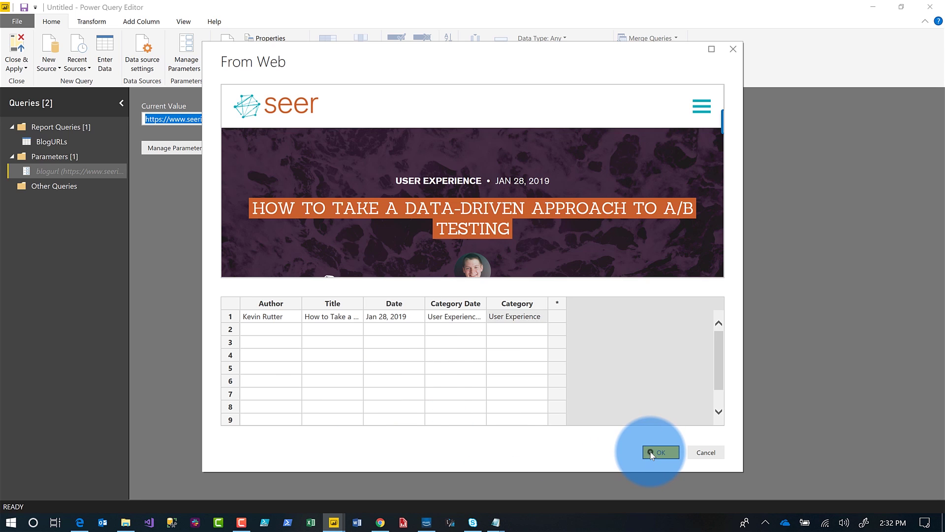
left_click(651, 451)
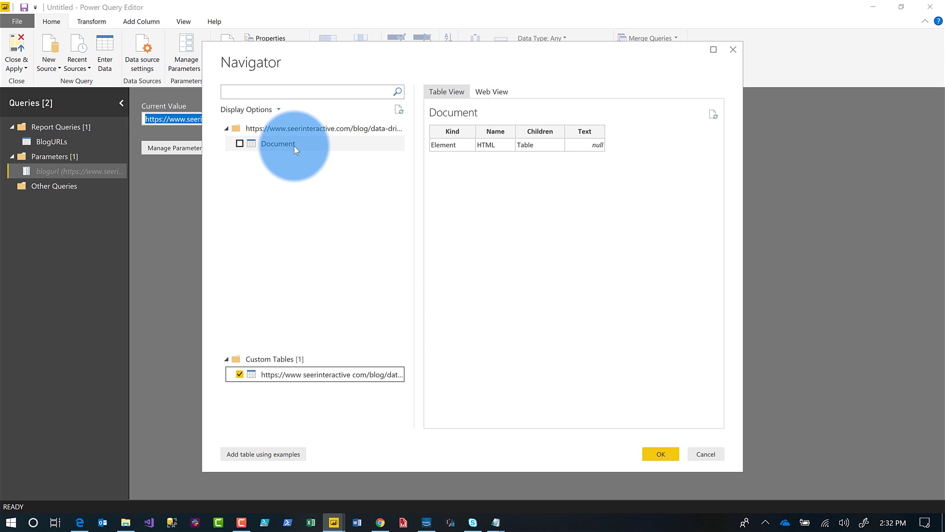
Select the extracted custom table in Navigator and load it as a new query.
left_click(294, 378)
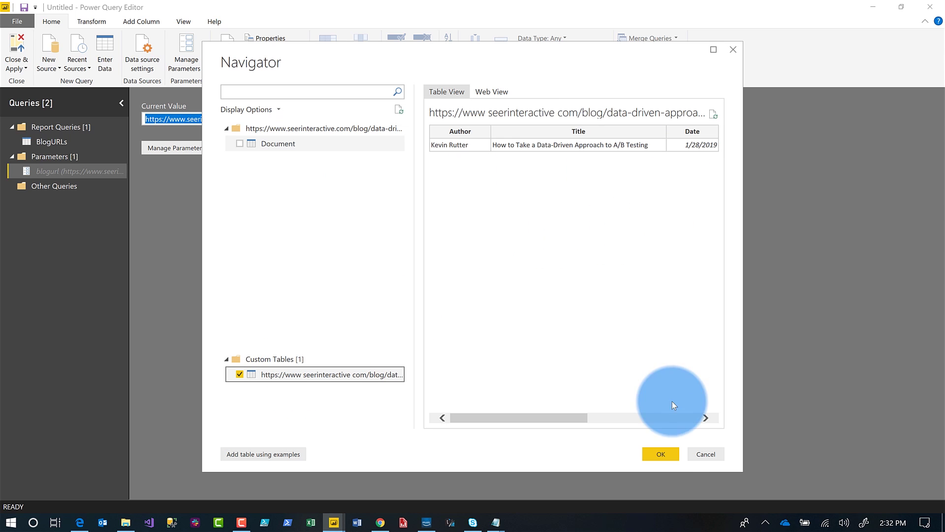
left_click(662, 454)
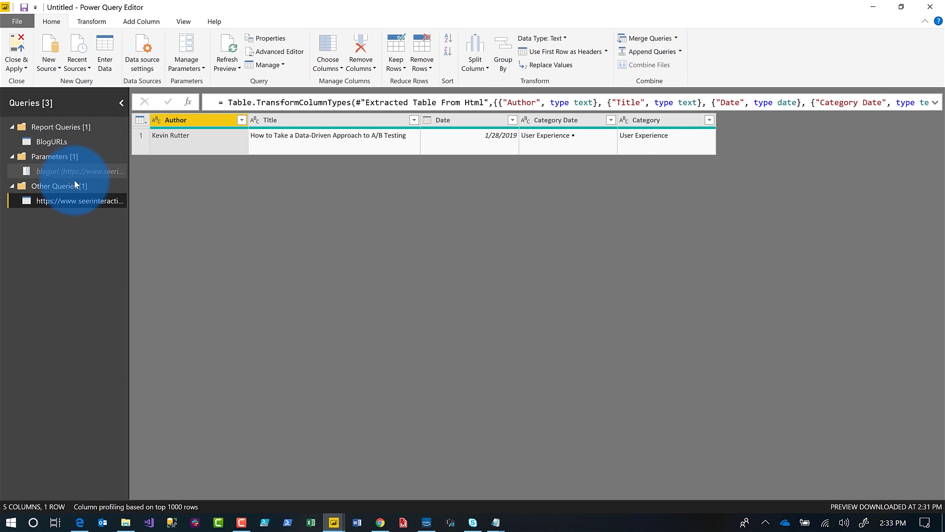
In Advanced Editor, replace the hard-coded URL in Web.BrowserContents with blogurl.
right_click(66, 200)
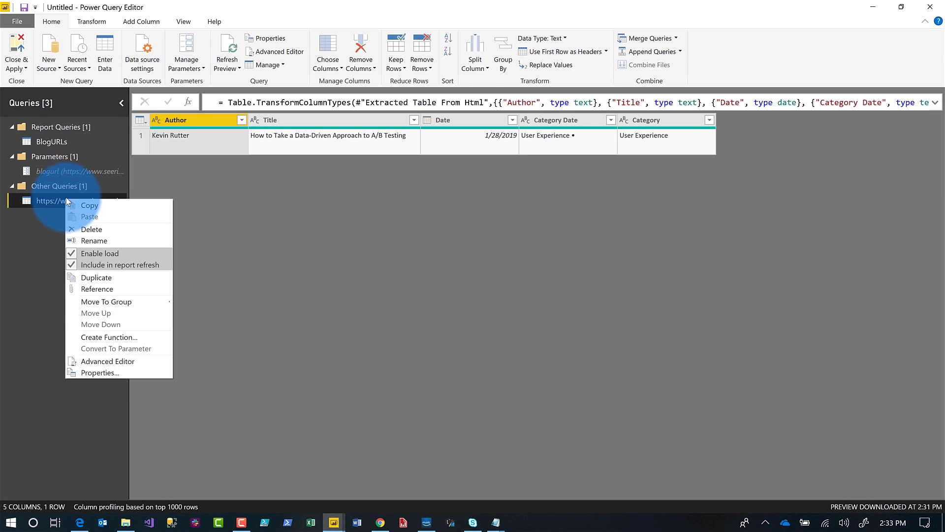
left_click(117, 361)
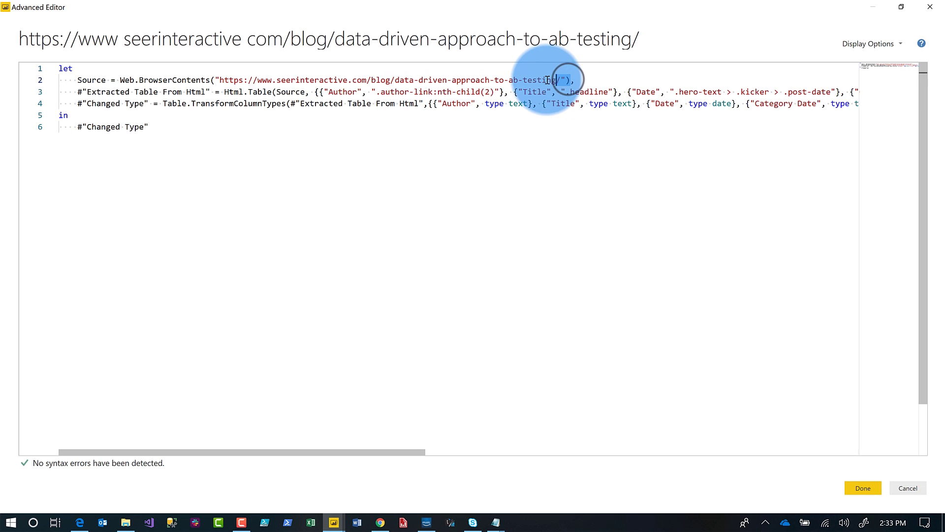
left_click_drag(565, 79, 506, 79)
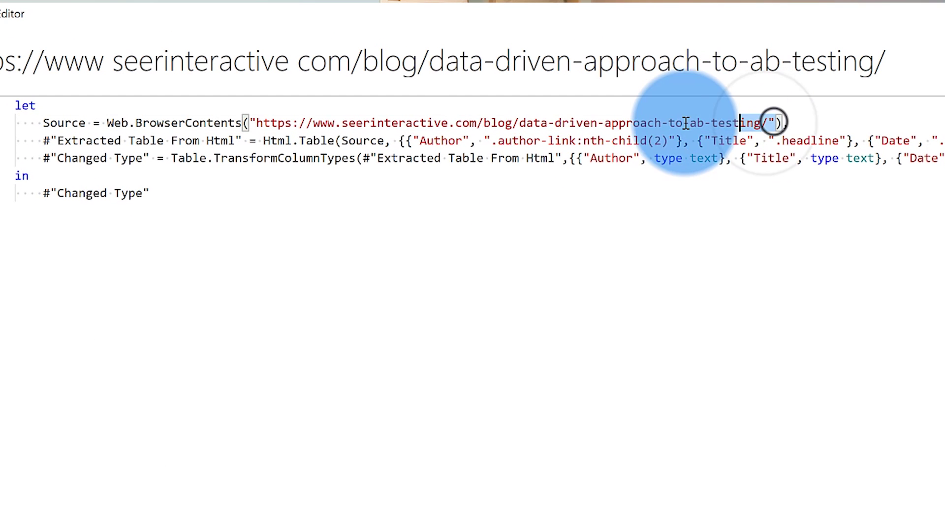
left_click_drag(686, 123, 253, 123)
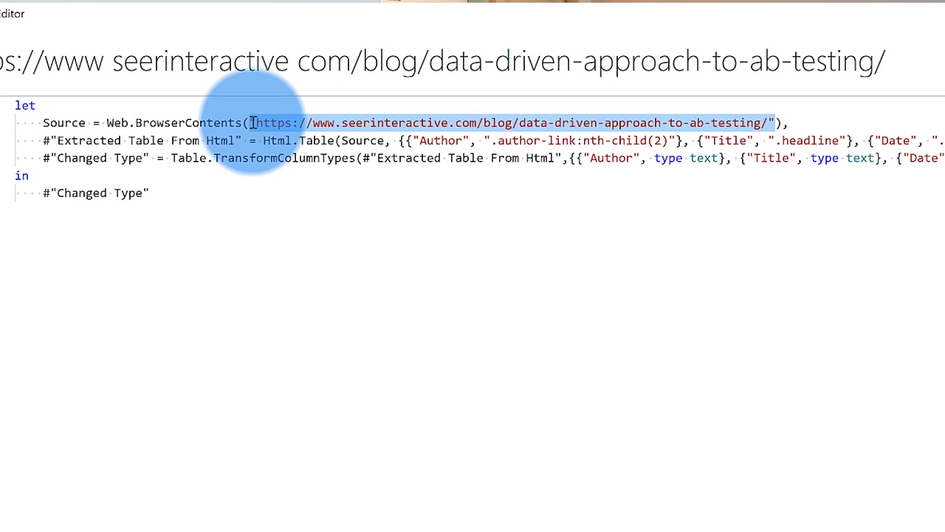
key("Delete")
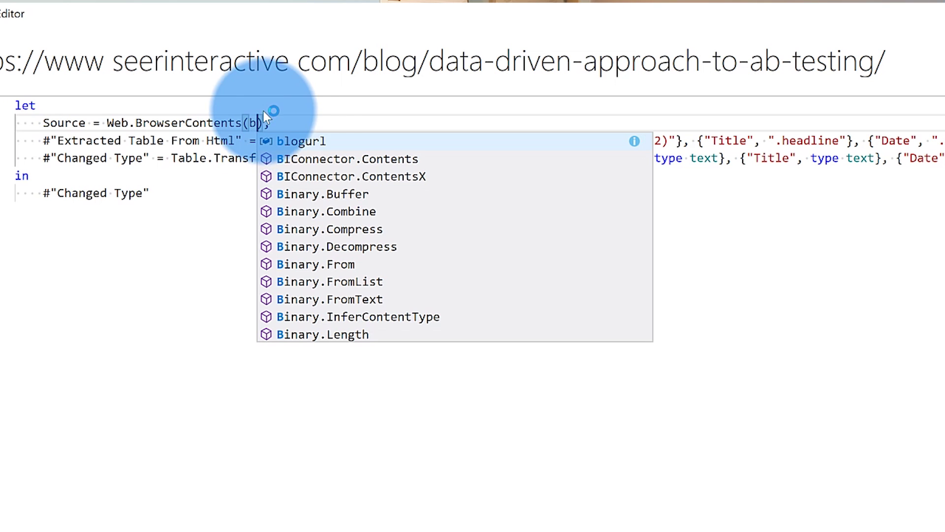
left_click(301, 141)
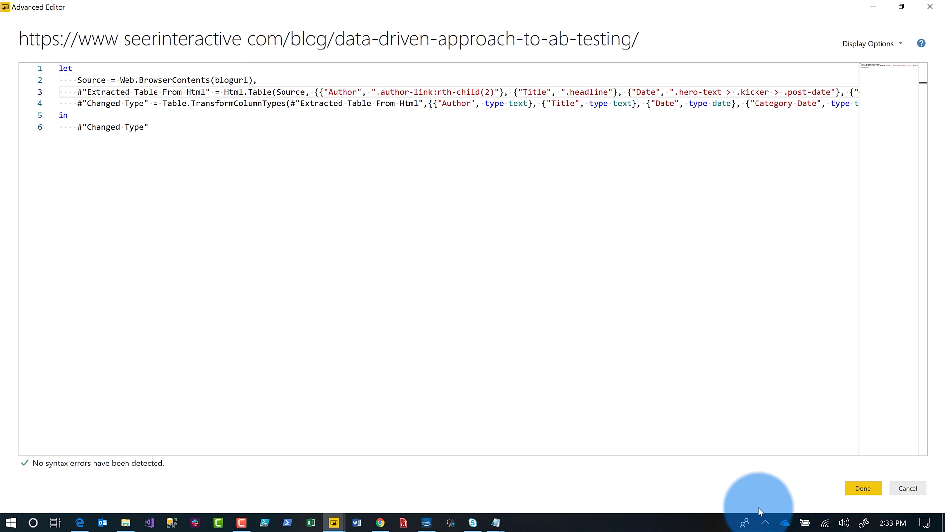
left_click(849, 491)
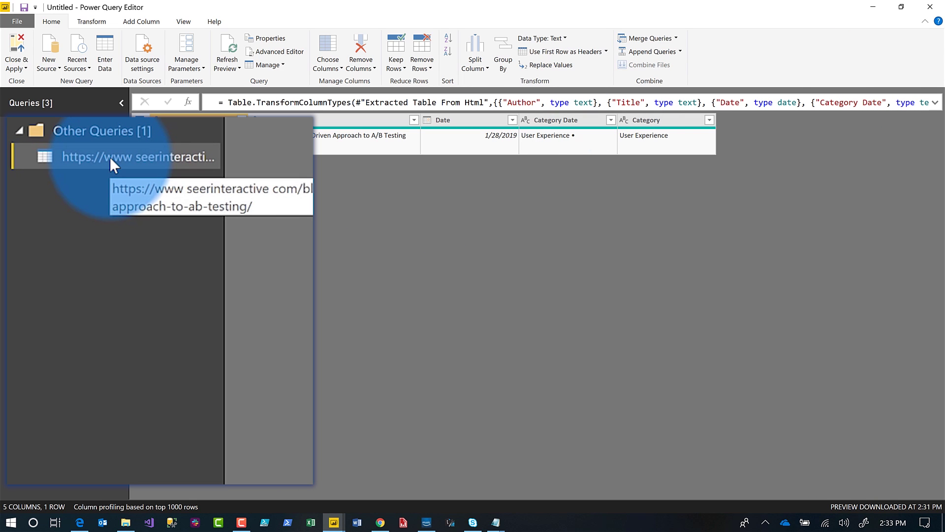
Create a function named blogdetails from the web query.
right_click(111, 154)
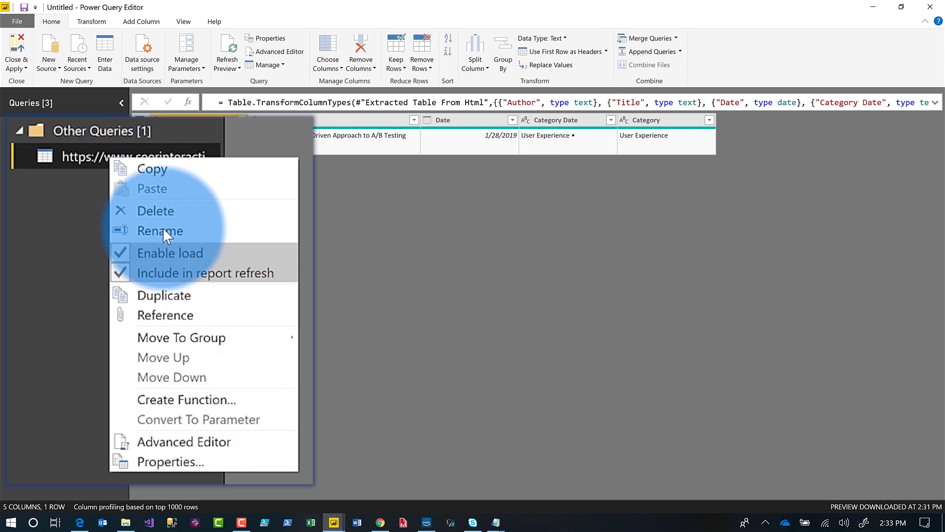
left_click(191, 398)
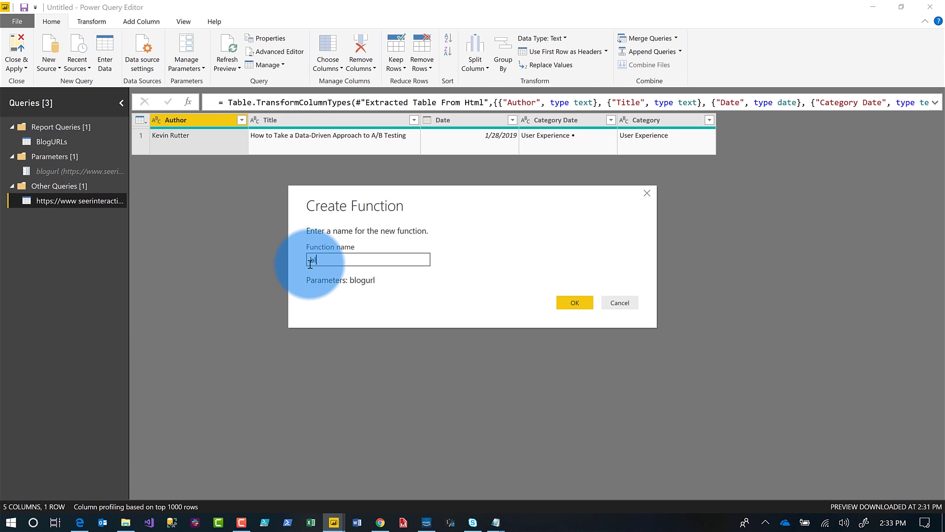
type("blogdetails")
key("Return")
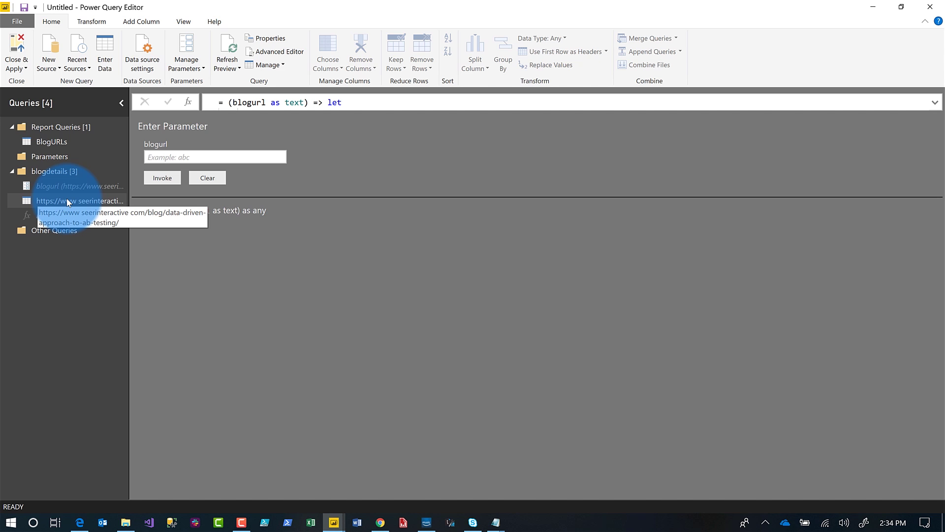
Copy the pbi-cleaning-tips URL from row 6 of the BlogURLs table.
left_click(49, 142)
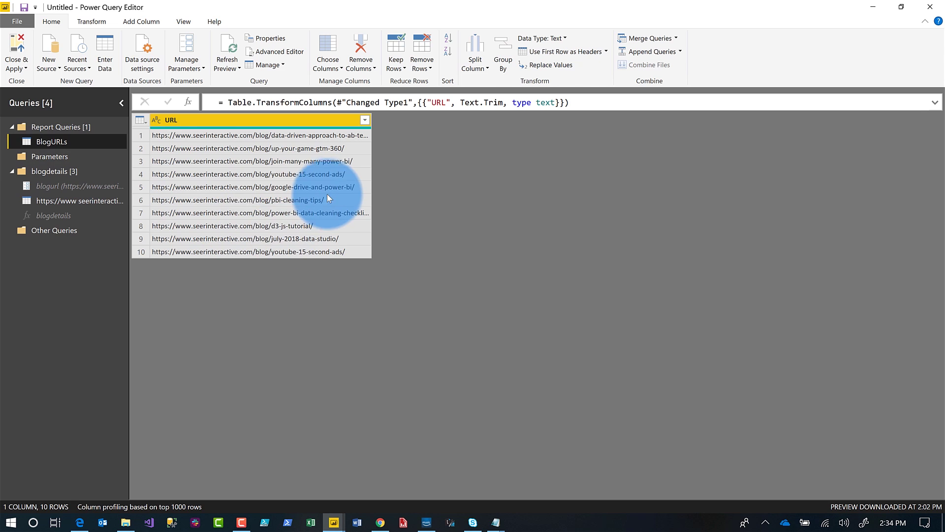
left_click(328, 198)
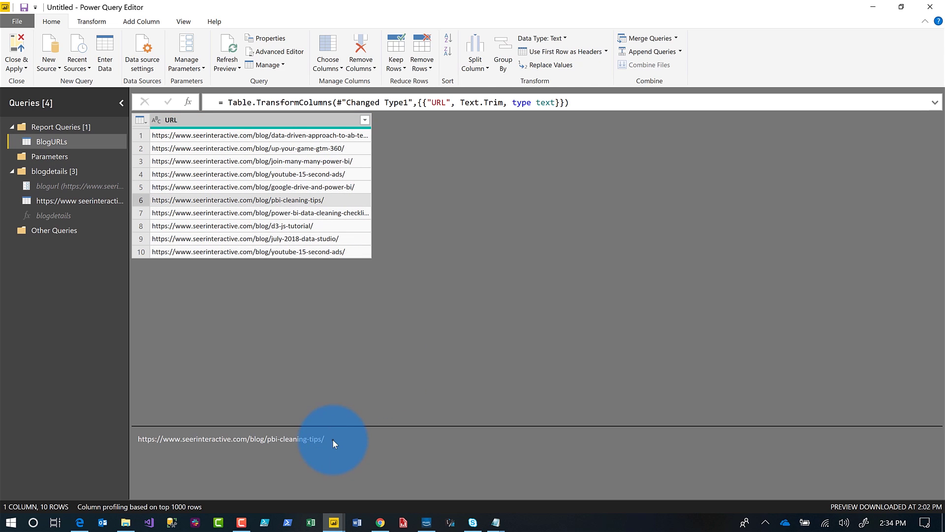
left_click_drag(333, 440, 144, 440)
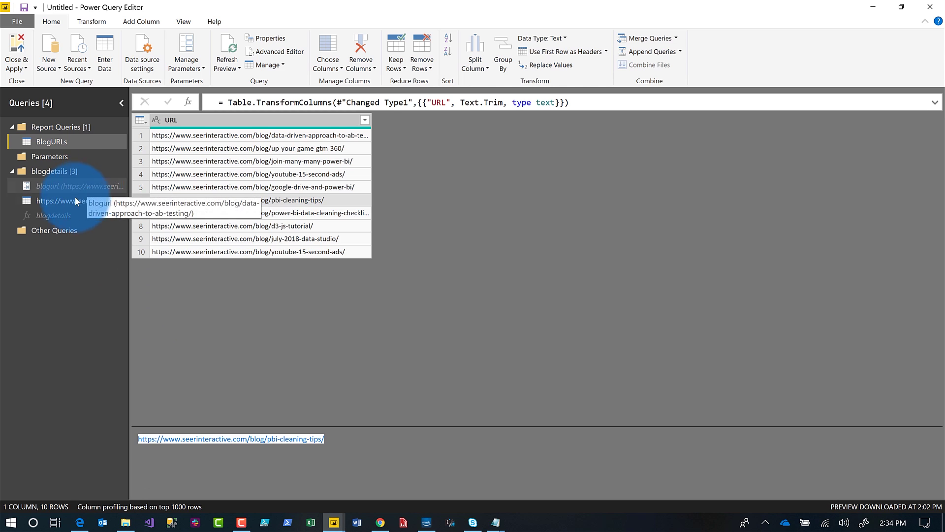
Invoke blogdetails with the pasted URL as its blogurl value.
left_click(64, 215)
left_click(206, 156)
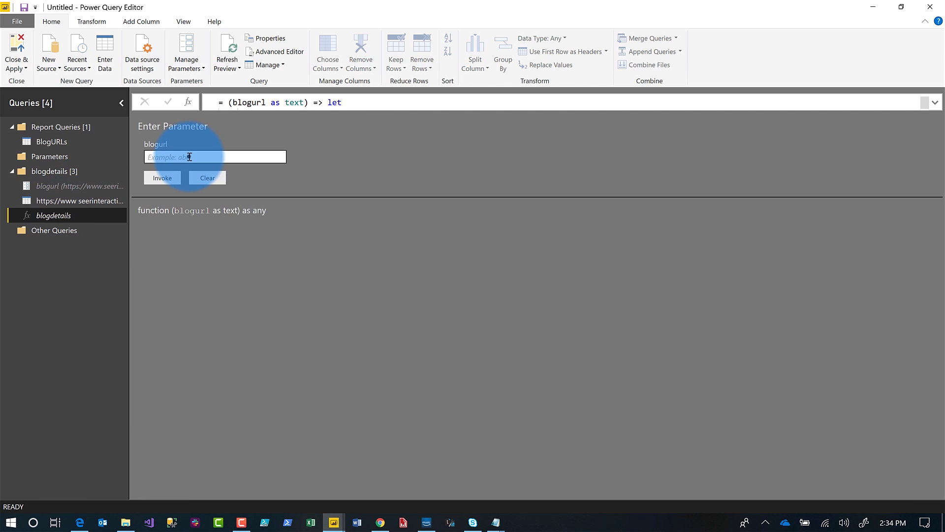
key("ctrl+v")
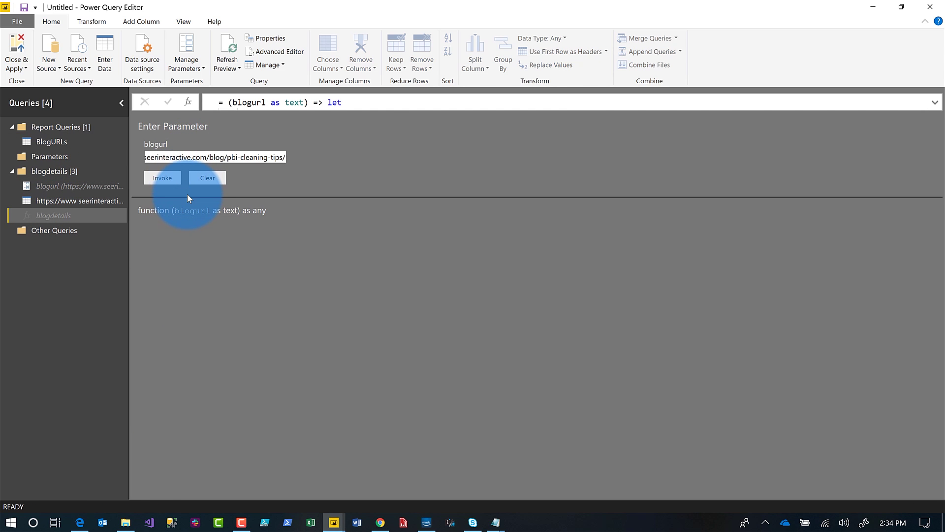
left_click(168, 181)
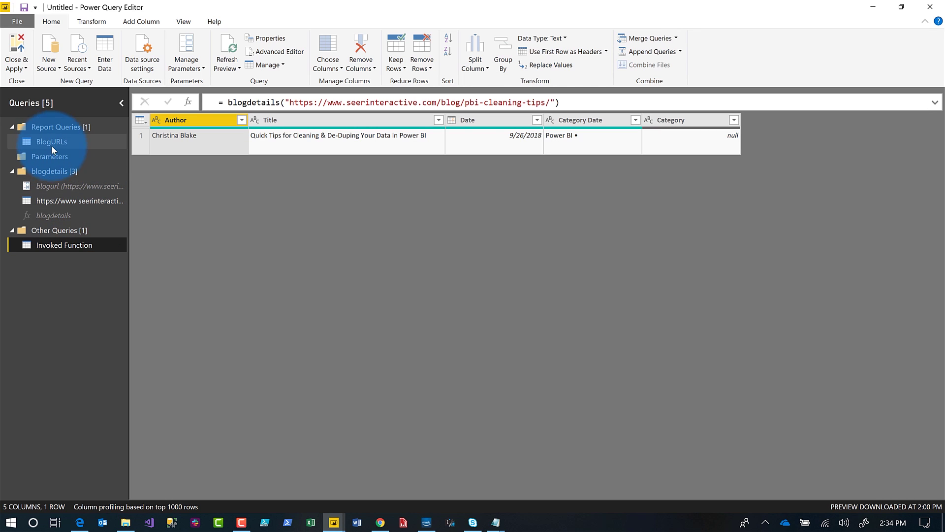
Open the data-driven-approach-to-ab-testing URL query in the Advanced Editor and scroll through its code.
left_click(63, 200)
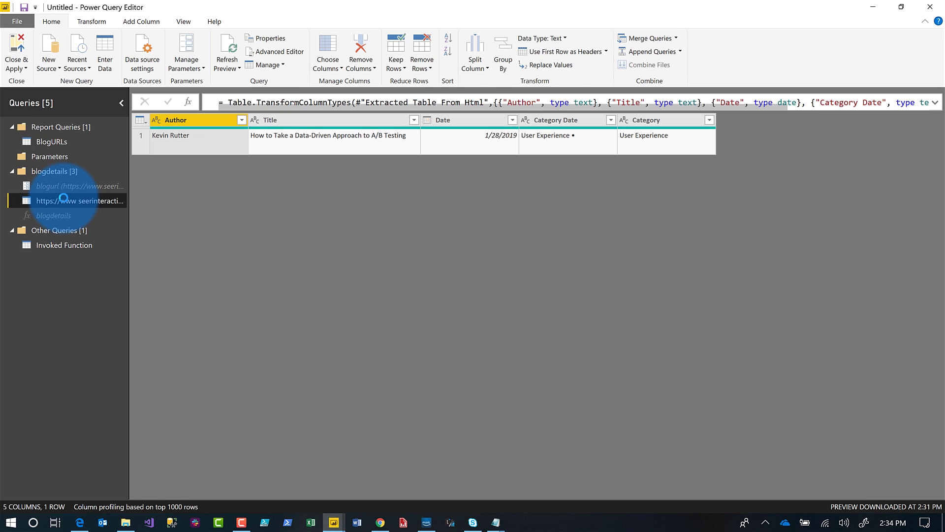
right_click(64, 198)
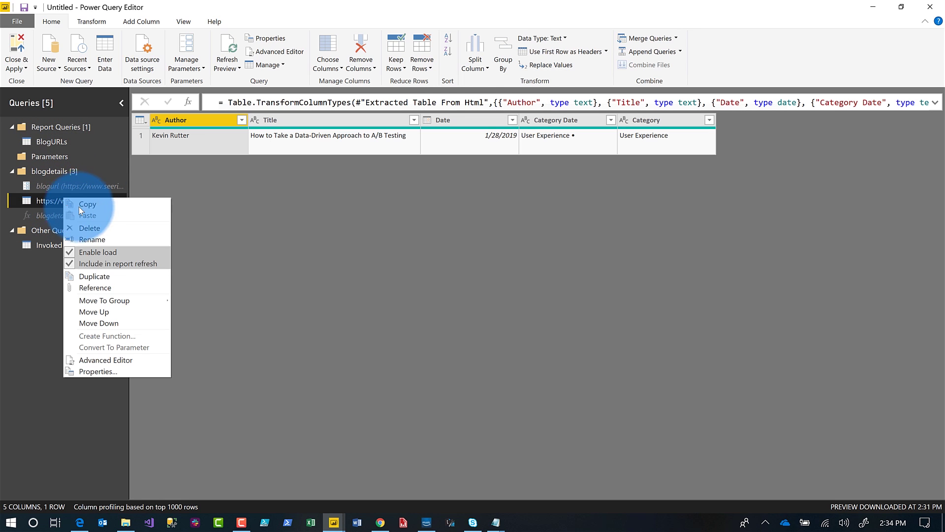
left_click(105, 360)
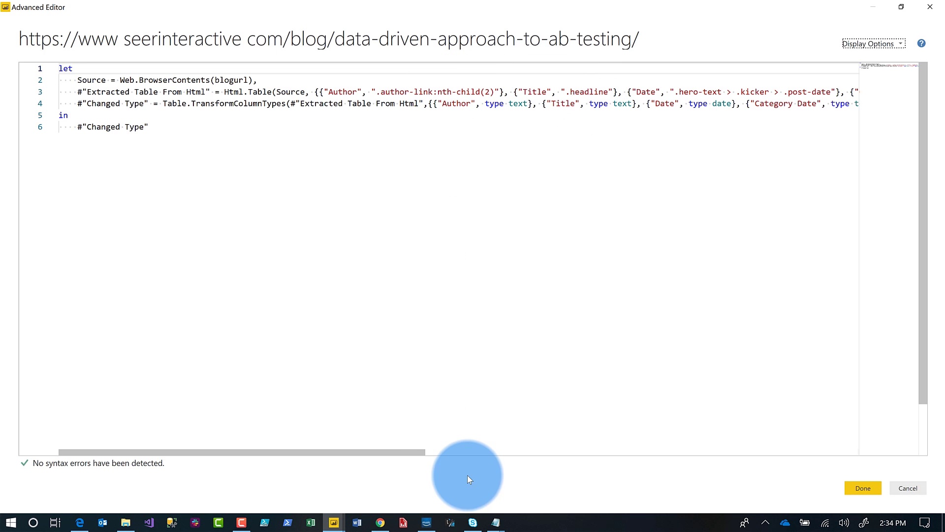
left_click_drag(409, 453, 775, 433)
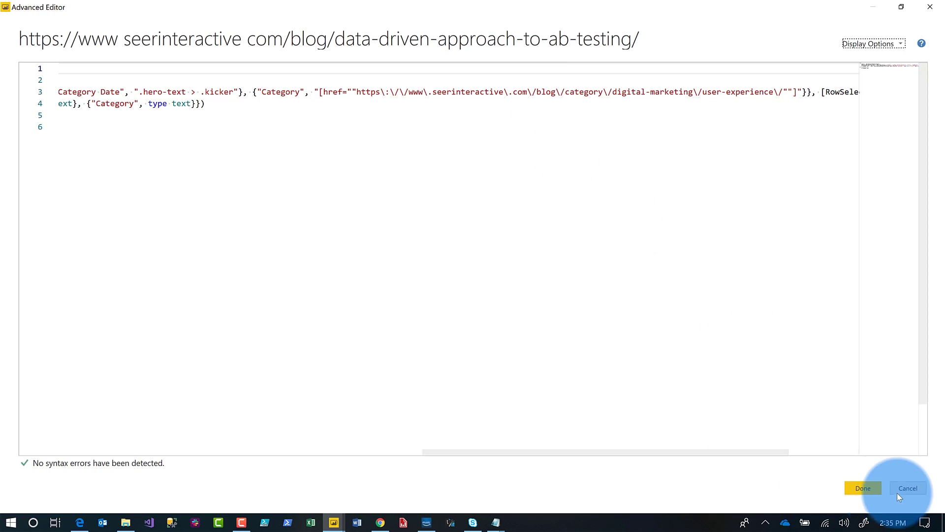
Close the Advanced Editor with Done, leaving the URL query's M code unchanged.
left_click(863, 488)
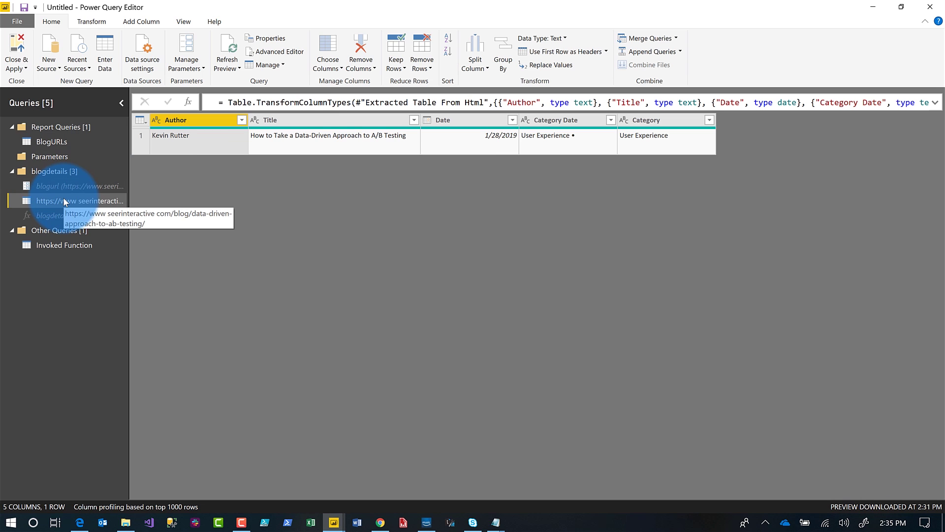
Show Query Settings and open the settings of the Extracted Table From Html step.
left_click(187, 21)
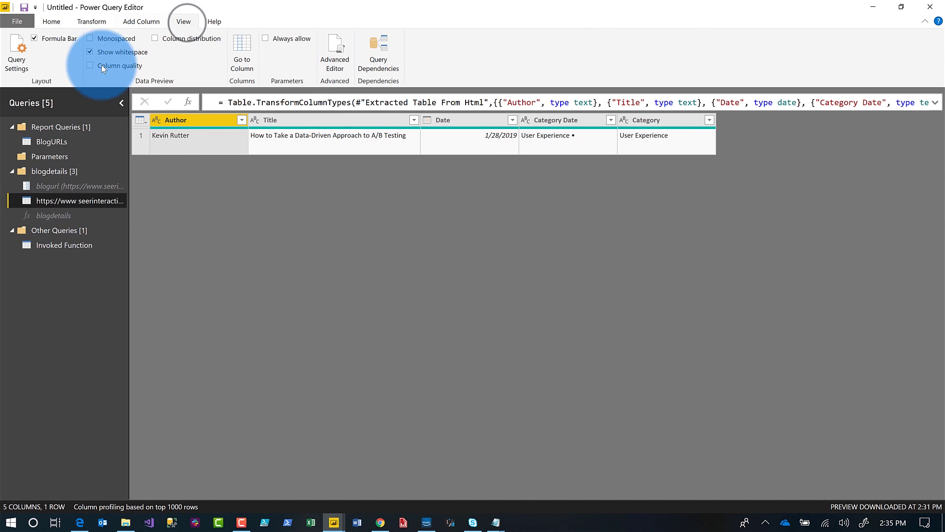
left_click(25, 48)
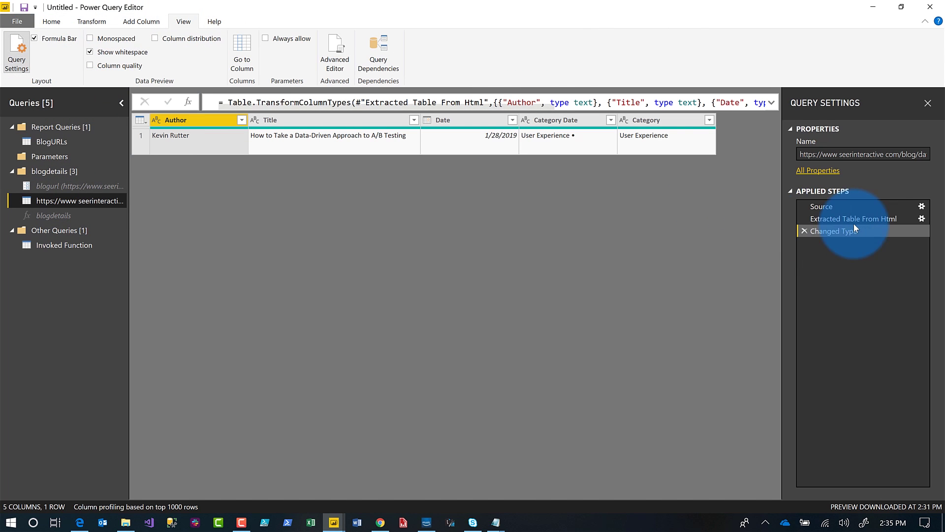
left_click(876, 218)
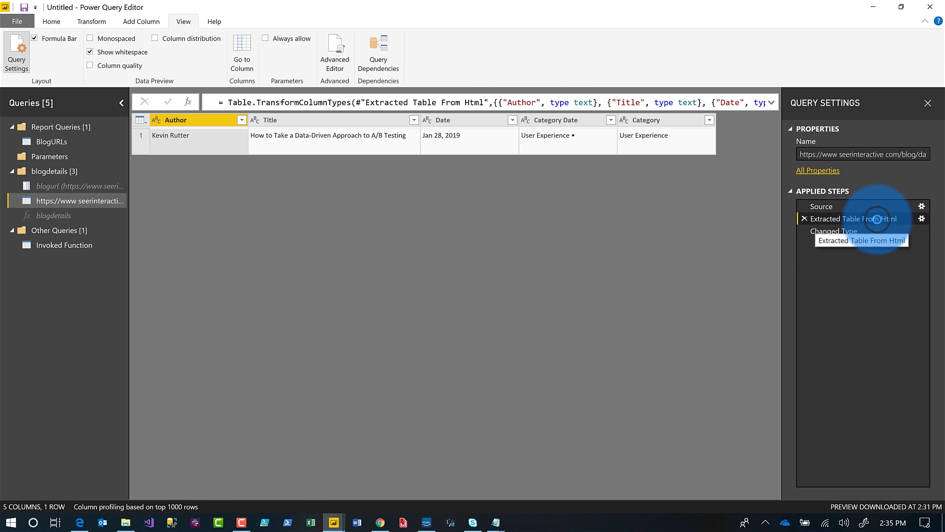
left_click(922, 218)
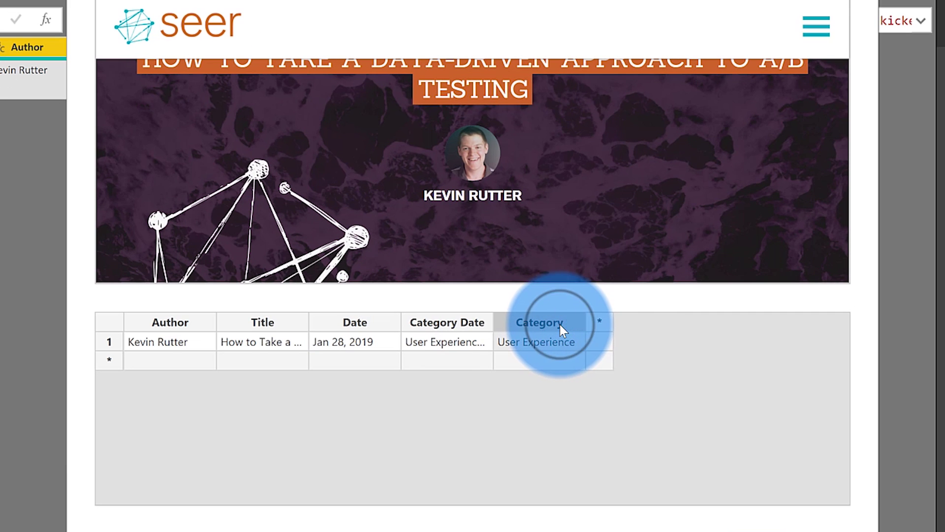
Delete the Category example column from the extraction, then inspect the Changed Type step.
right_click(536, 309)
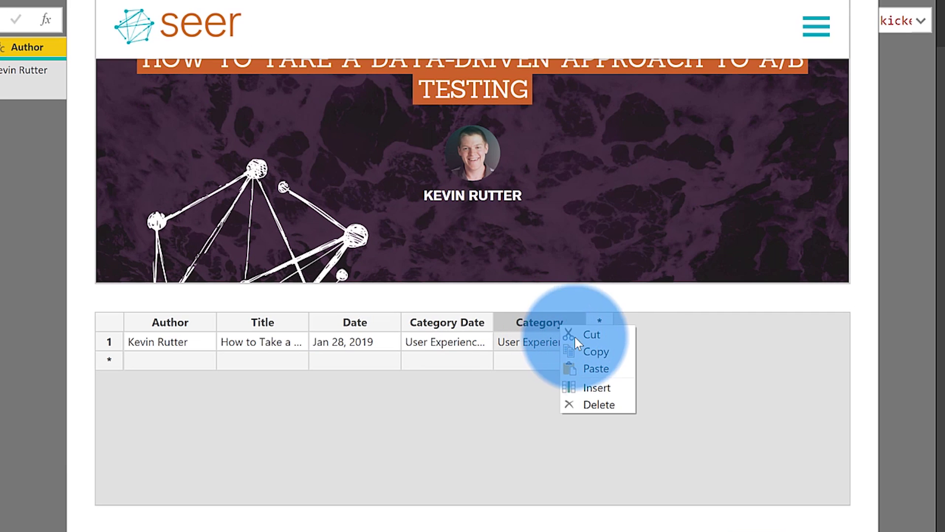
left_click(610, 404)
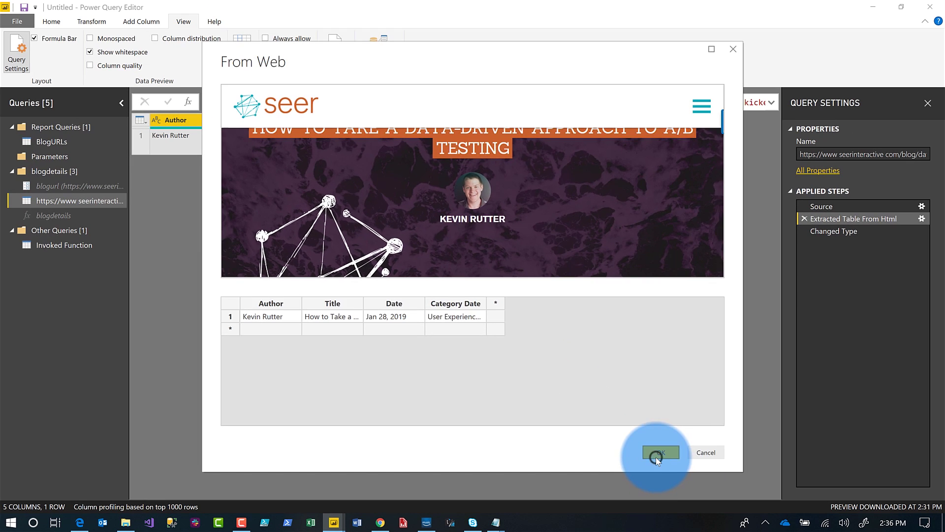
left_click(700, 482)
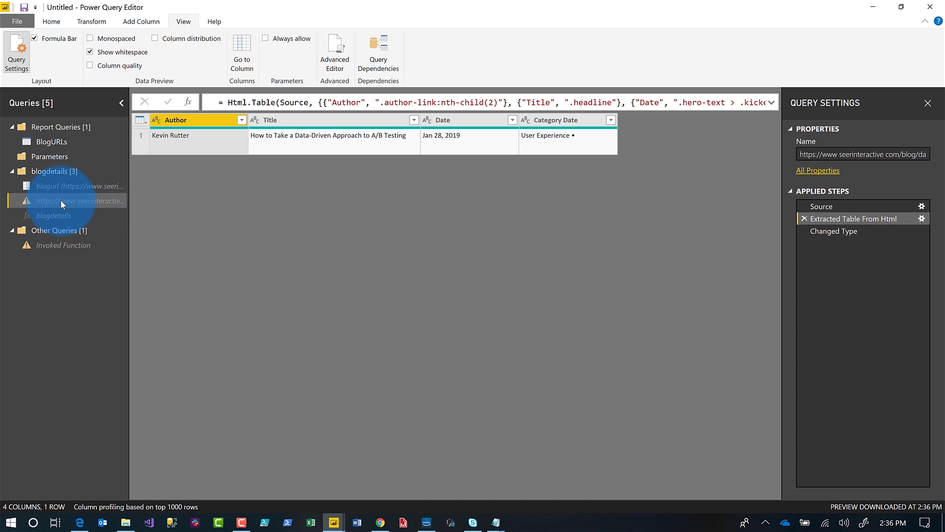
left_click(829, 231)
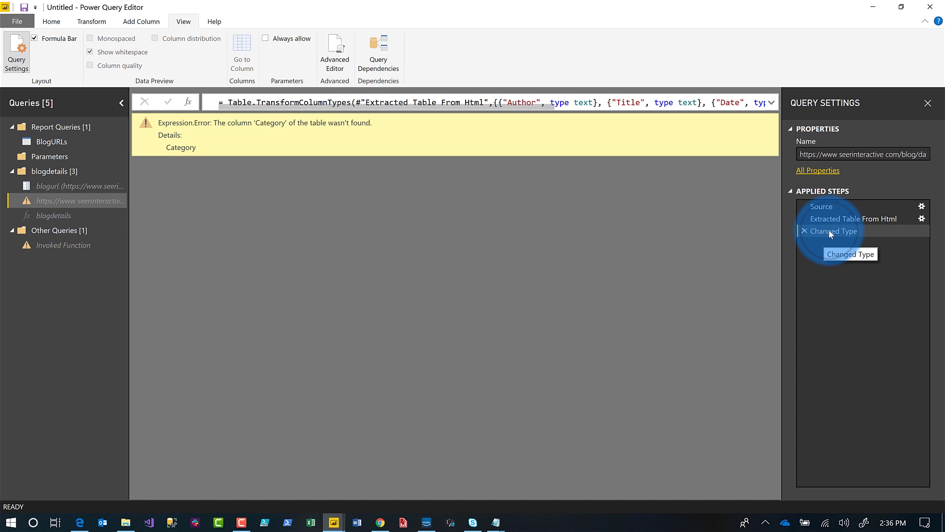
right_click(830, 232)
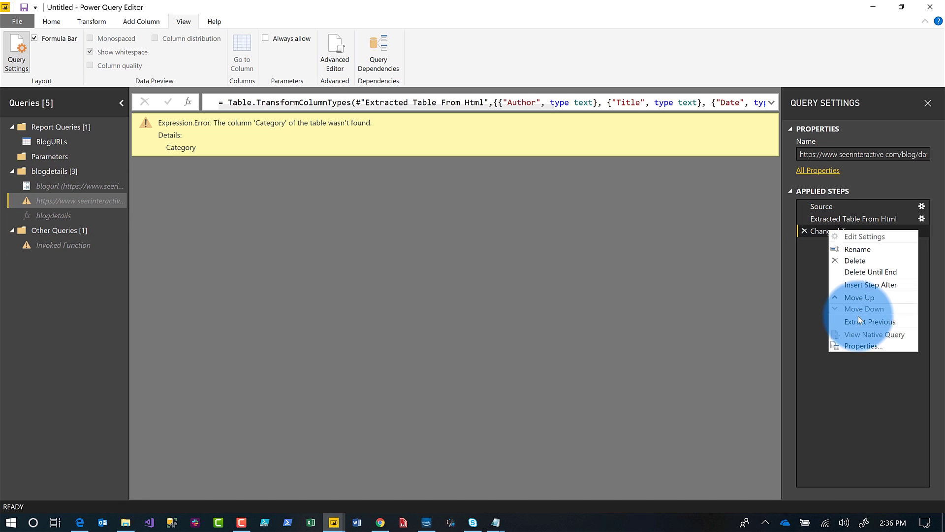
In the Advanced Editor, delete ', {"Category", type text}' from the Changed Type line and save.
right_click(96, 203)
left_click(151, 367)
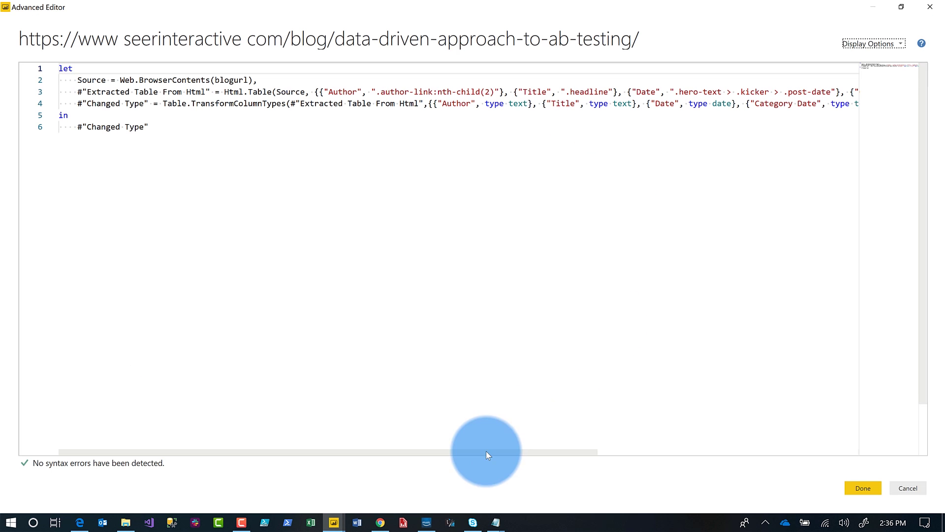
left_click_drag(421, 450, 709, 443)
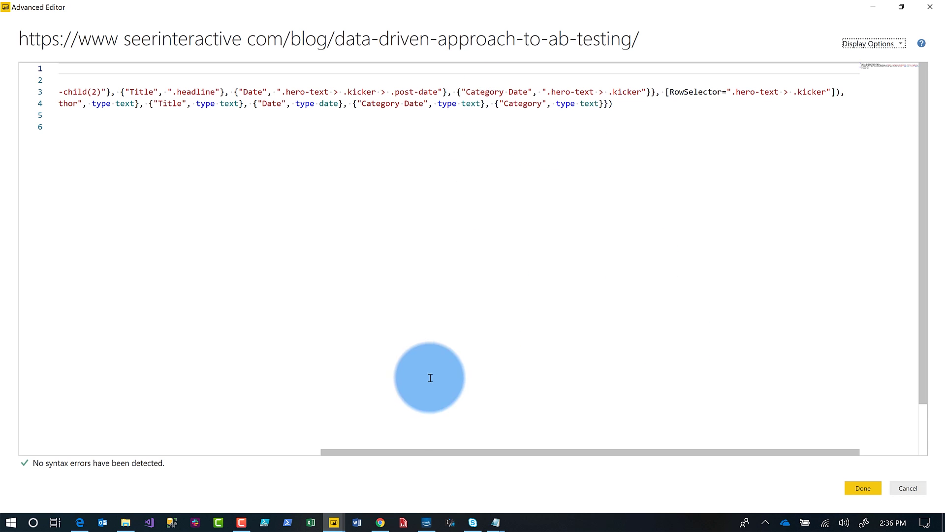
left_click_drag(382, 452, 626, 475)
left_click(484, 104)
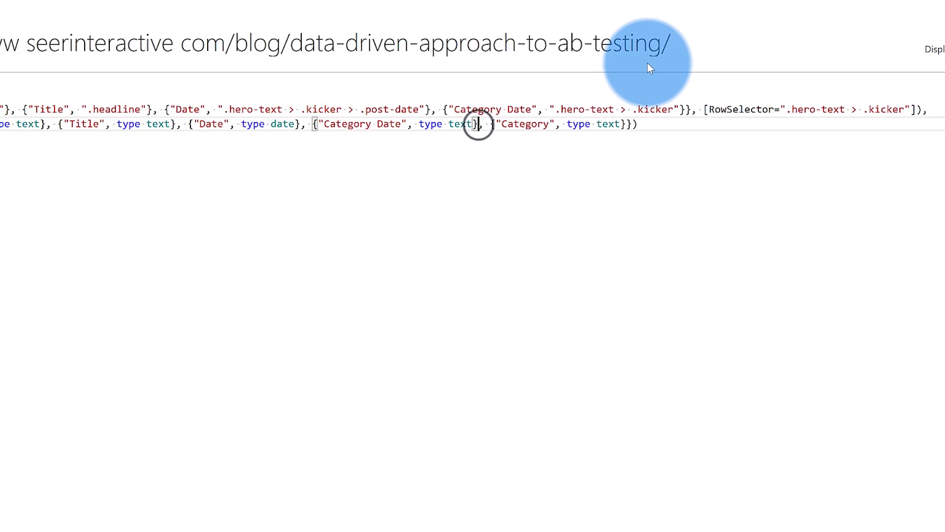
key("shift+Right")
key("shift+Right")
key("shift+Right")
key("shift+Right")
key("shift+Right")
key("shift+Right")
key("shift+Right")
key("shift+Right")
key("shift+Right")
key("shift+Right")
key("shift+Right")
key("shift+Right")
key("shift+Right")
key("shift+Right")
key("shift+Right")
key("shift+Right")
key("shift+Right")
key("shift+Right")
key("shift+Right")
key("shift+Right")
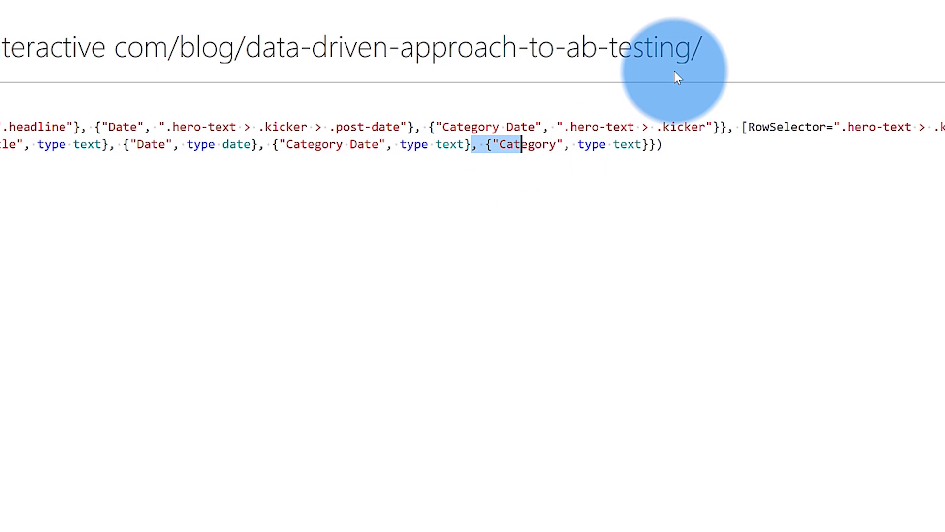
key("shift+Right")
key("shift+Right")
key("shift+Right")
key("Delete")
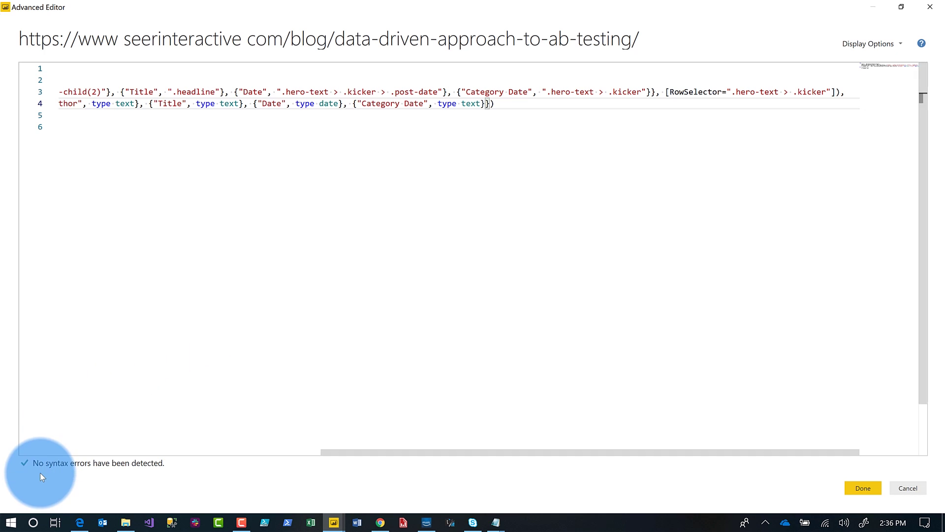
left_click(861, 488)
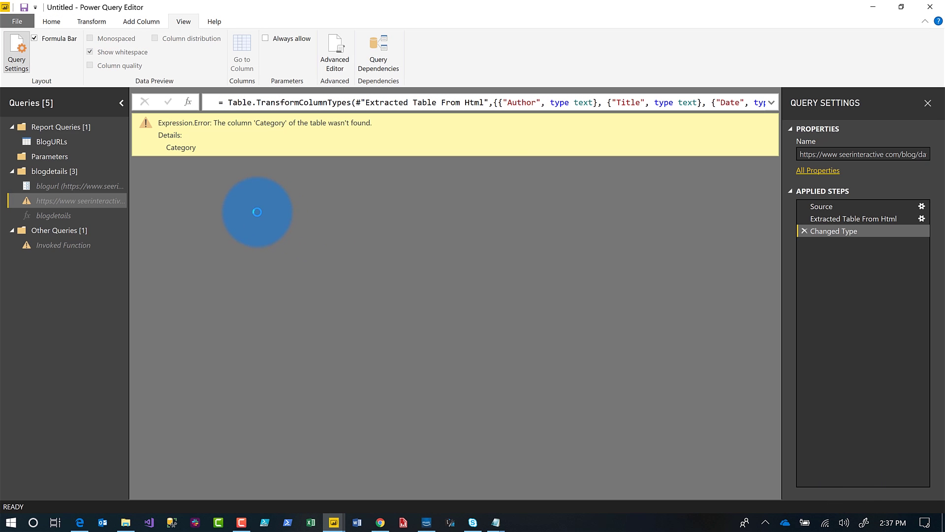
Delete the Invoked Function test query and confirm the deletion.
left_click(77, 243)
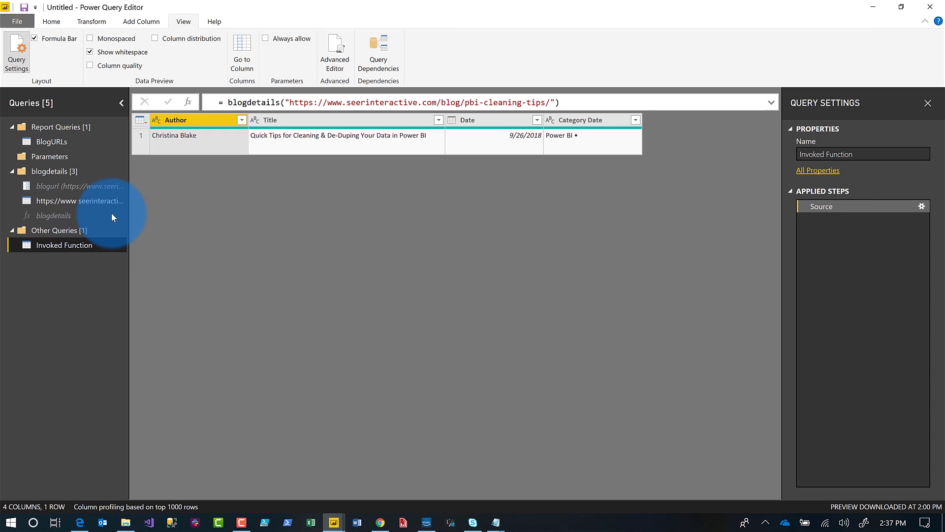
right_click(69, 244)
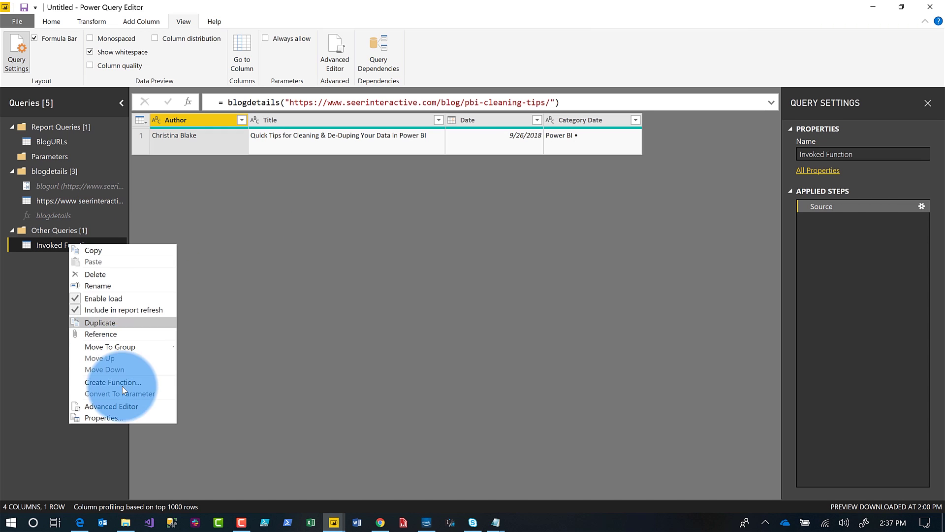
left_click(108, 276)
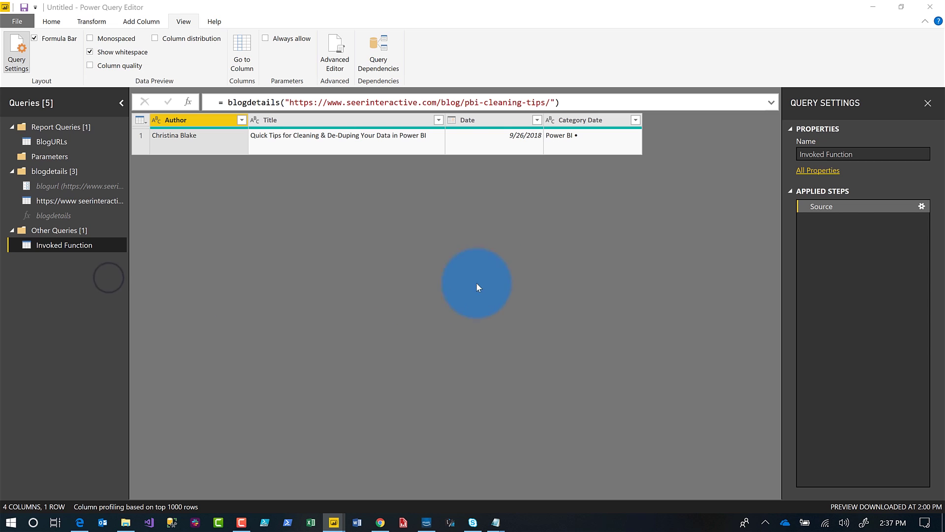
left_click(512, 282)
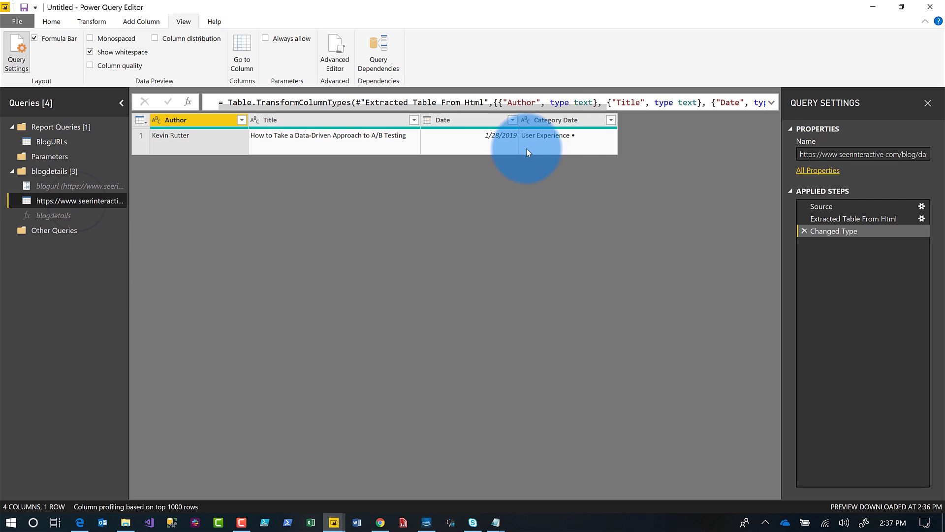
Split Category Date by Tab, remove the Category Date.2 column, and rename Category Date.1 to Category.
right_click(563, 120)
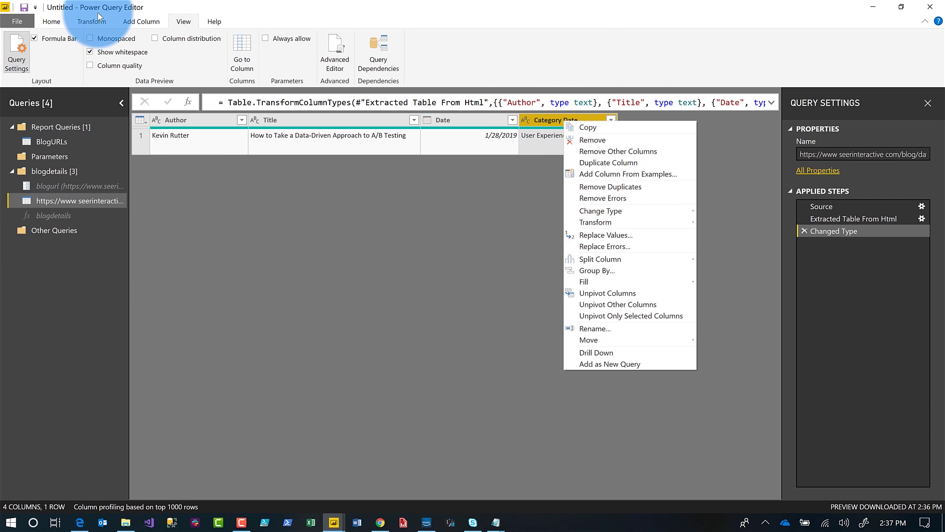
scroll(217, 49, "up", 3)
scroll(379, 79, "down", 1)
left_click(353, 64)
left_click(290, 84)
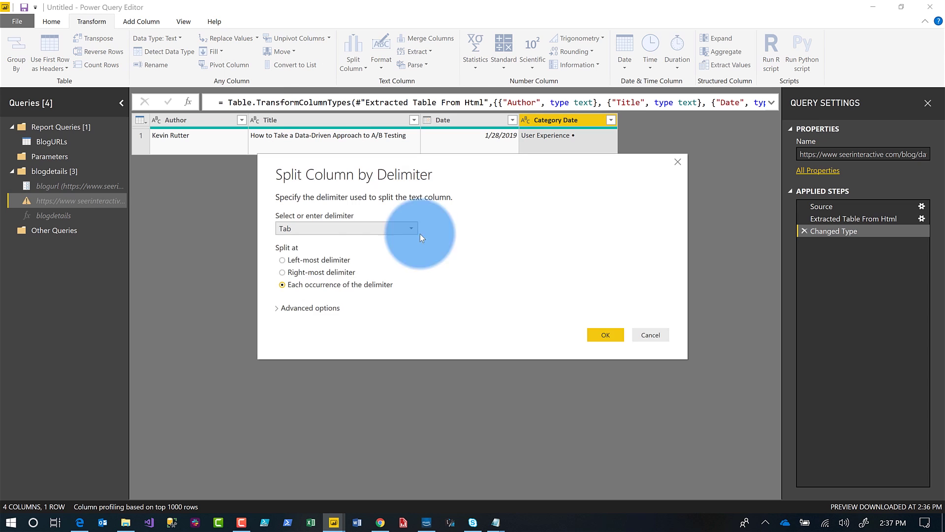
left_click(605, 335)
left_click(675, 122)
key("Delete")
double_click(586, 121)
type("Cat")
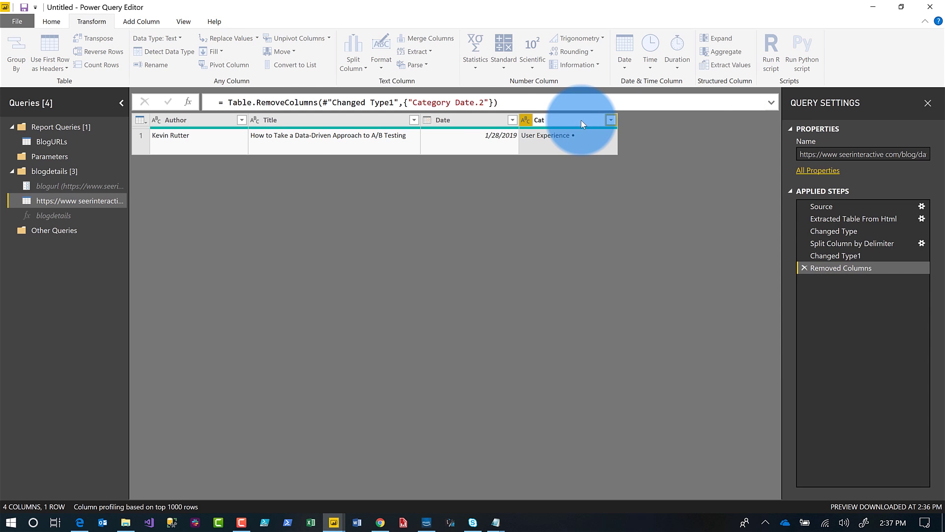
type("egory")
key("Return")
Replace the '•' bullet with nothing in Category, trim its values, then select blogdetails.
right_click(545, 120)
left_click(615, 237)
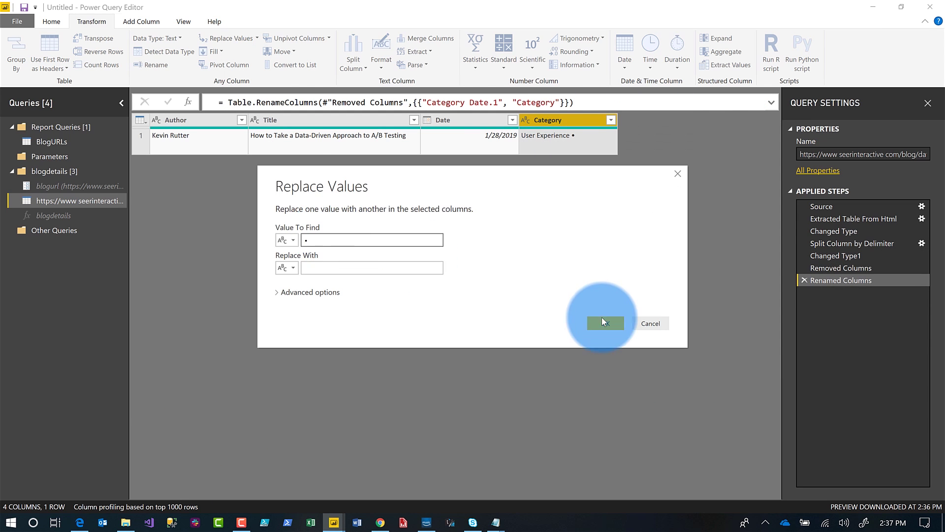
left_click(605, 323)
right_click(557, 120)
mouse_move(591, 217)
left_click(729, 256)
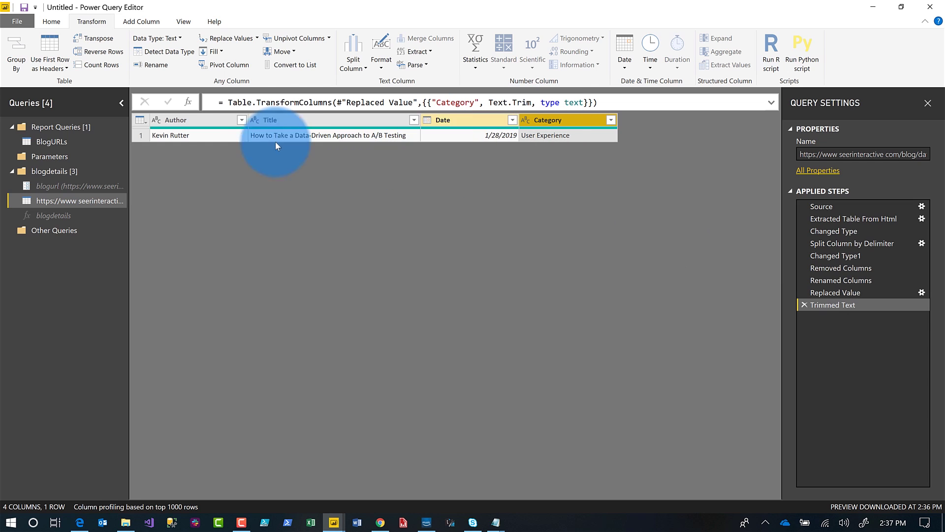
left_click(62, 214)
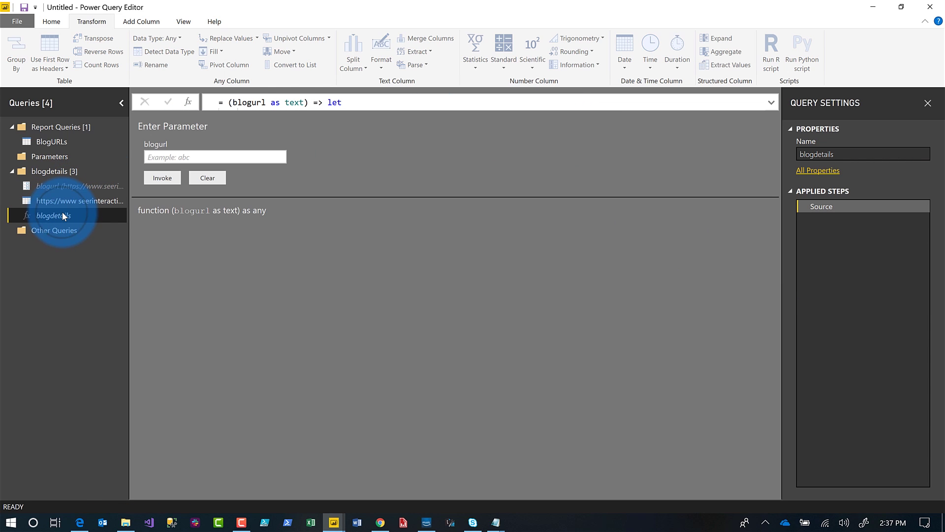
Open the blogdetails function in the Advanced Editor, accepting the Edit Function warning.
right_click(63, 214)
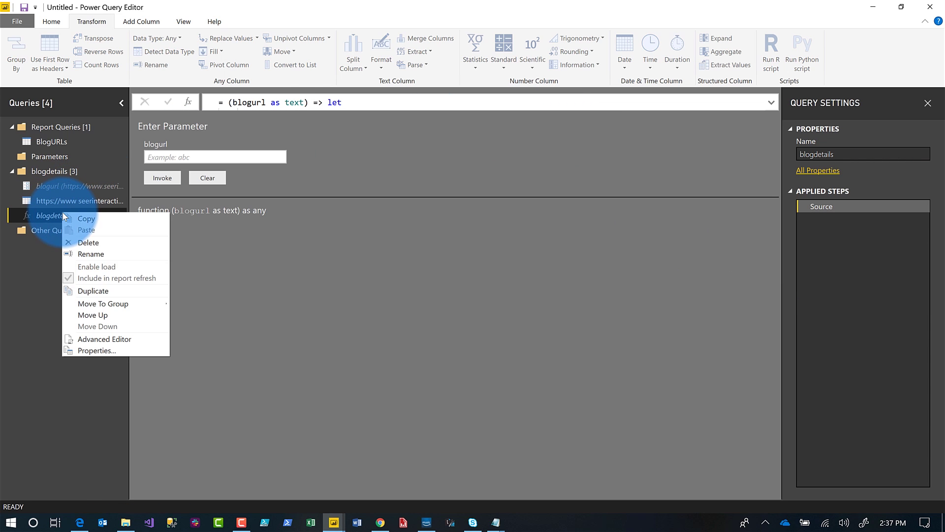
left_click(114, 338)
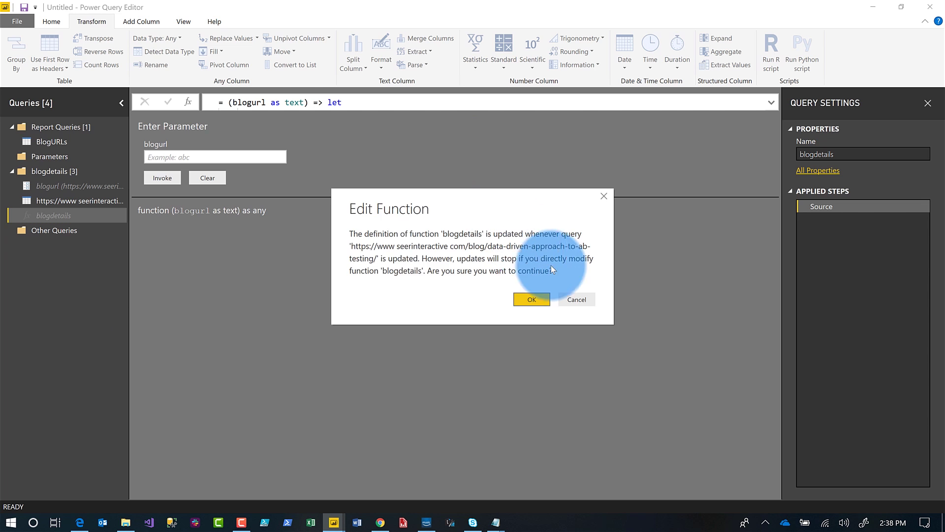
left_click(528, 298)
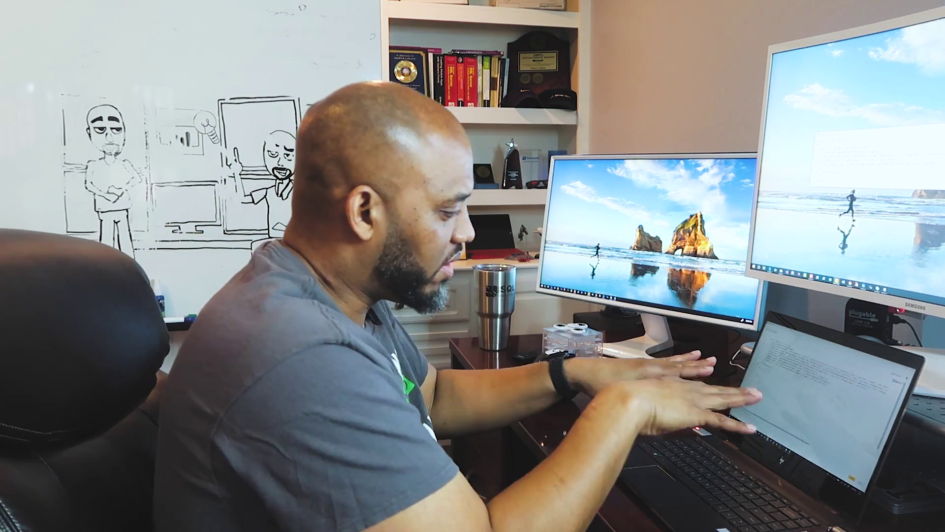
Close the Advanced Editor to return to blogdetails' Enter Parameter view.
left_click(429, 255)
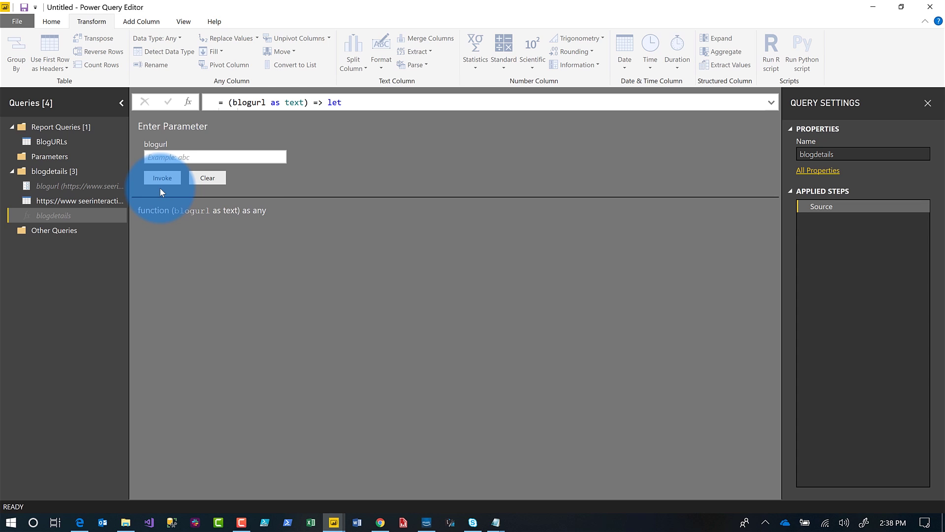
Invoke the blogdetails custom function on BlogURLs, passing each row's URL as blogurl.
left_click(64, 140)
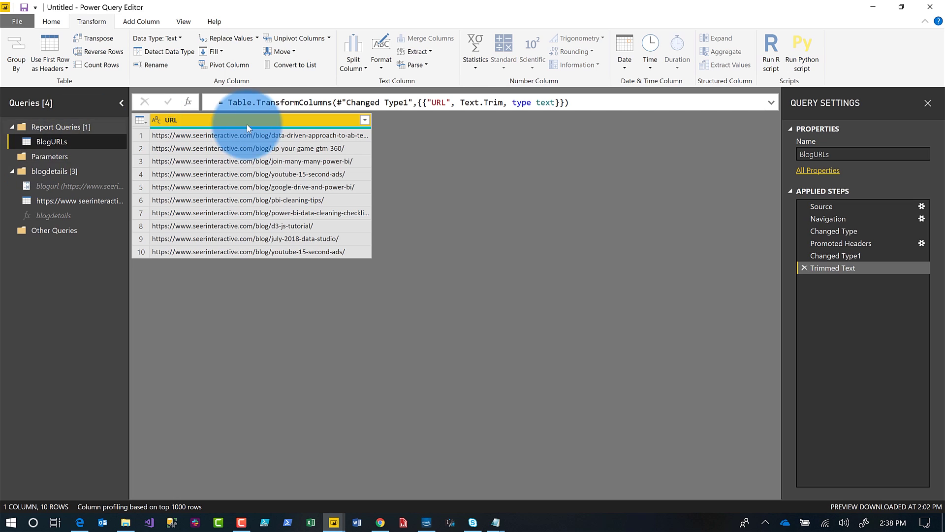
left_click(140, 21)
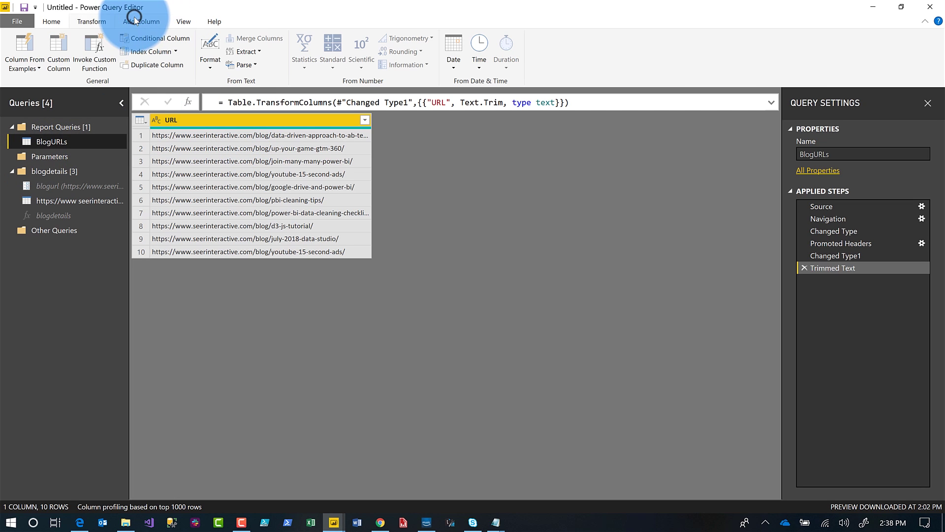
left_click(86, 49)
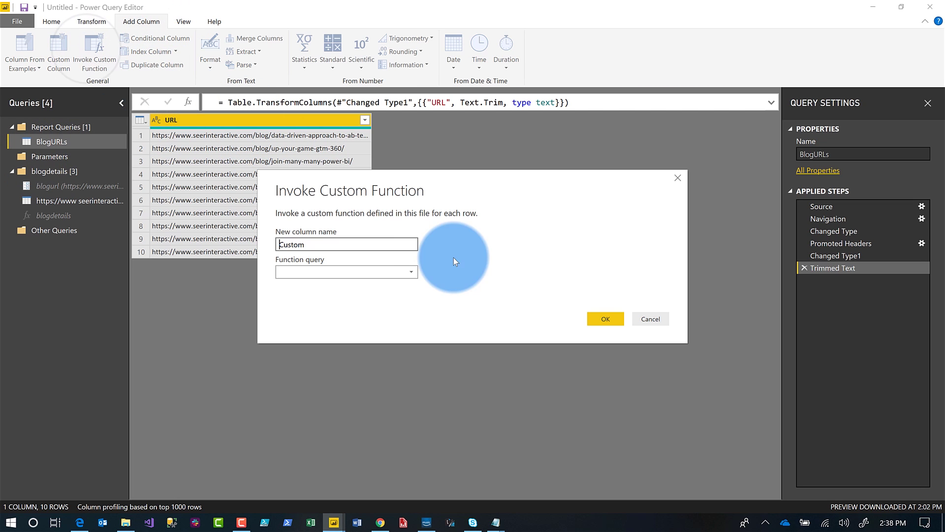
left_click(411, 272)
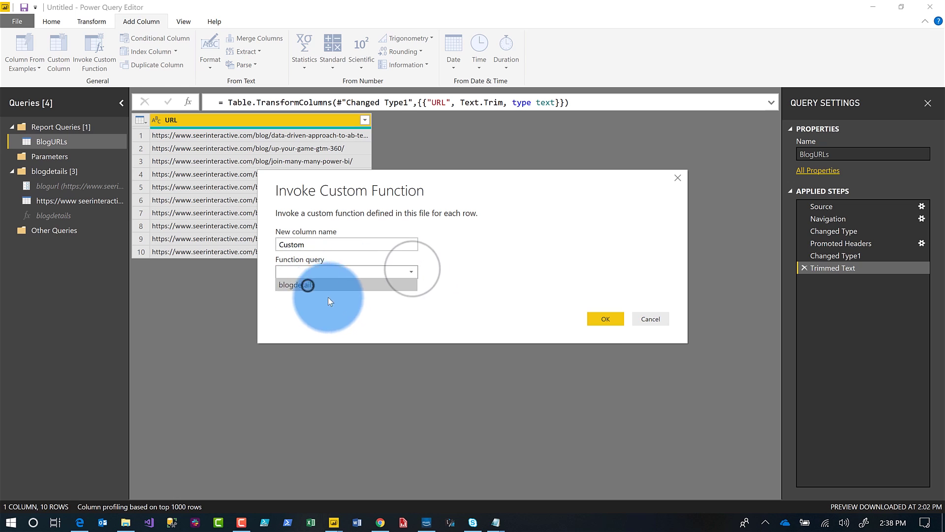
left_click(322, 284)
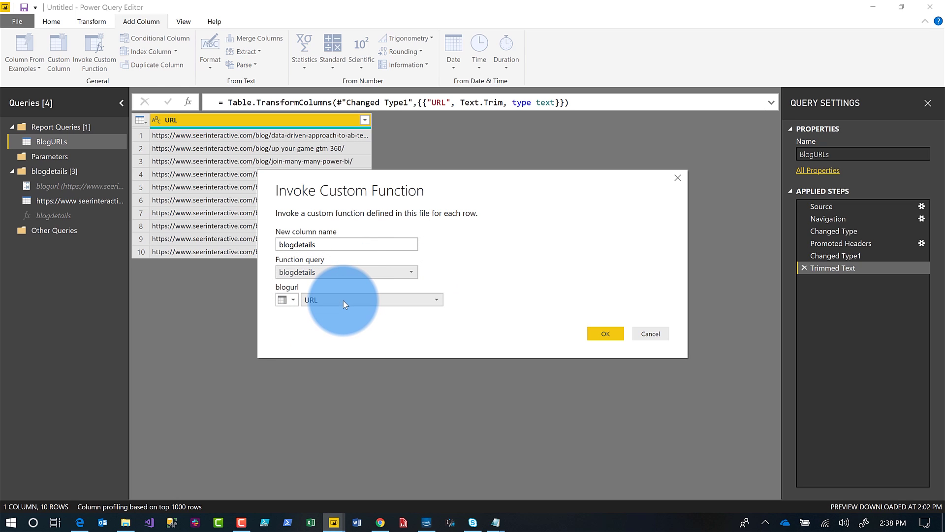
left_click(602, 332)
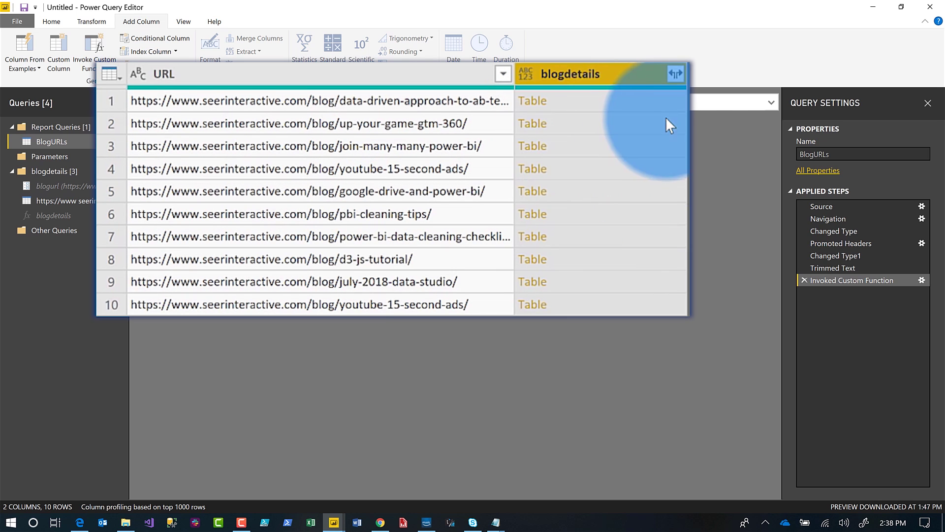
Expand blogdetails into Author, Title, Date and Category with the original-name prefix turned off.
left_click(675, 74)
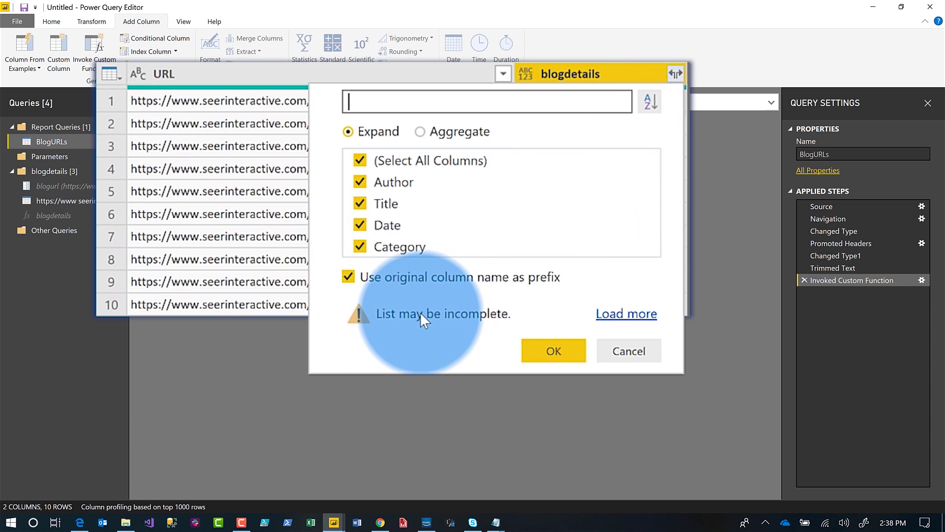
left_click(401, 278)
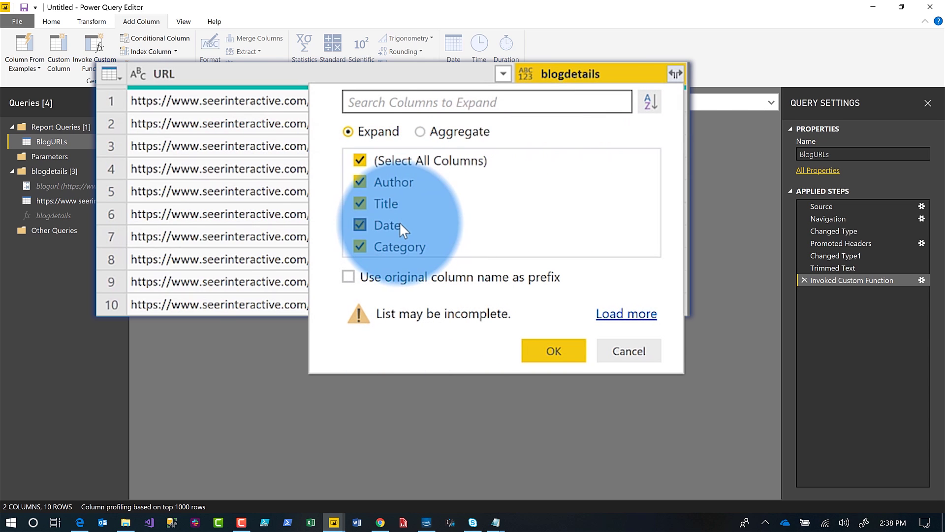
left_click(554, 347)
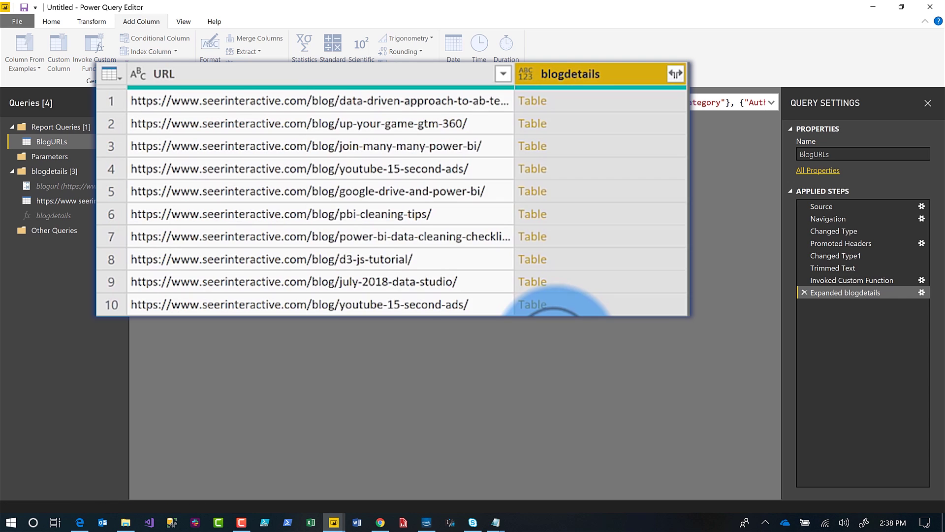
left_click(678, 495)
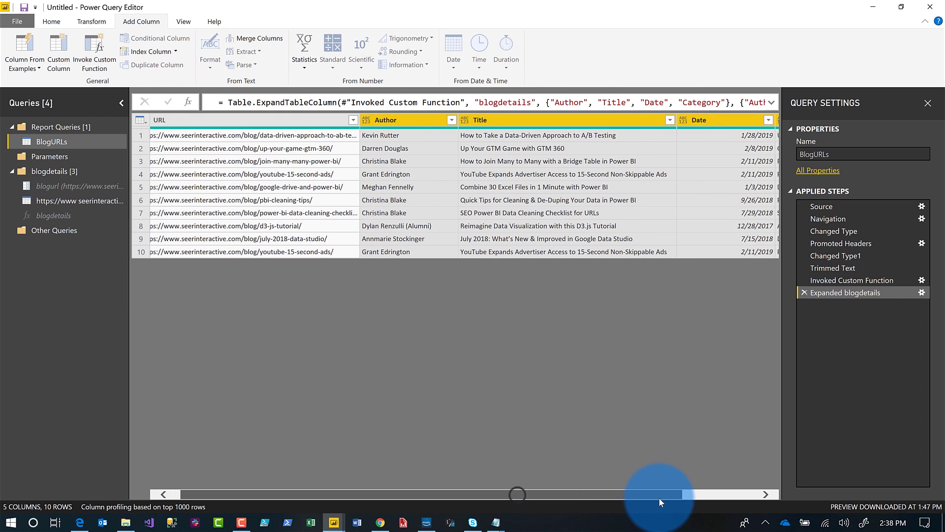